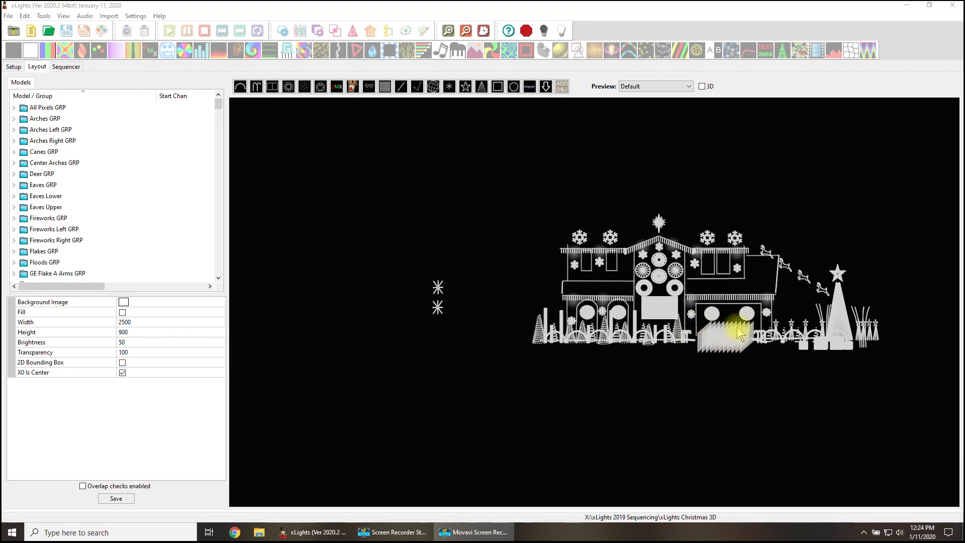
- Select and deselect the Pixel Forrest model by the garage to check it, then save the layout
click(721, 339)
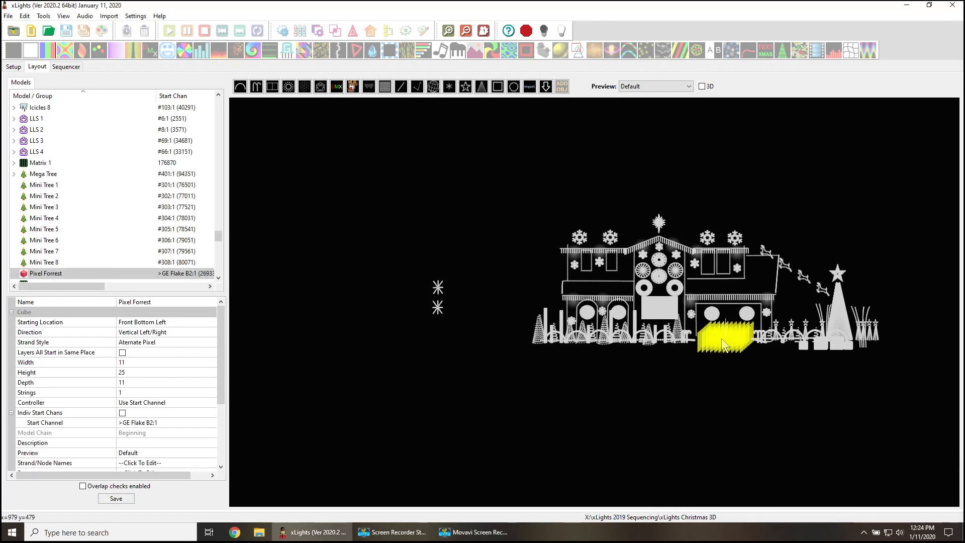
click(733, 370)
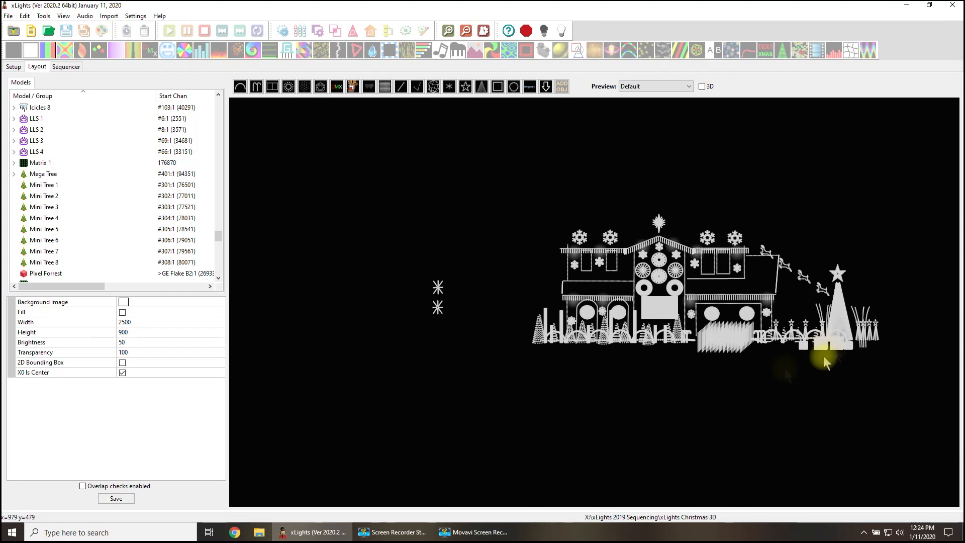
click(721, 339)
click(747, 392)
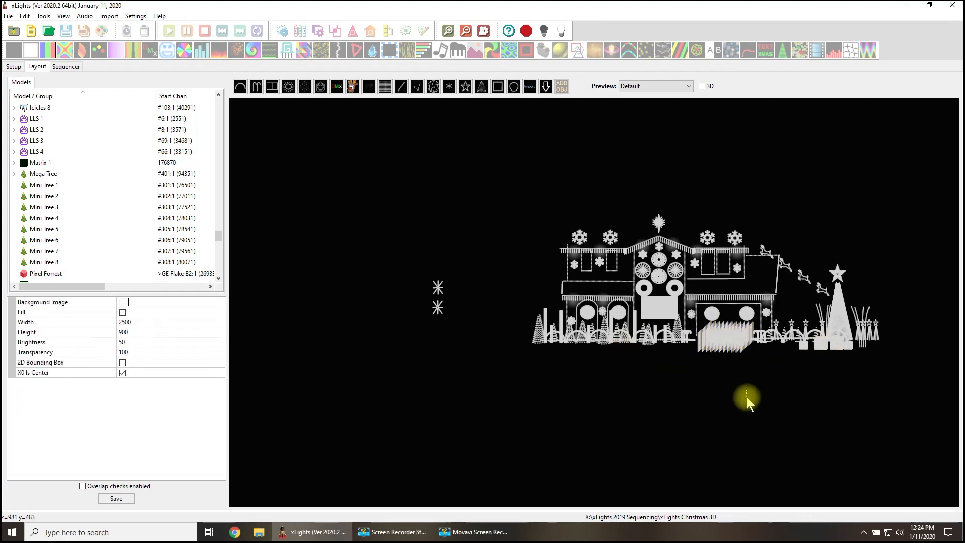
click(729, 341)
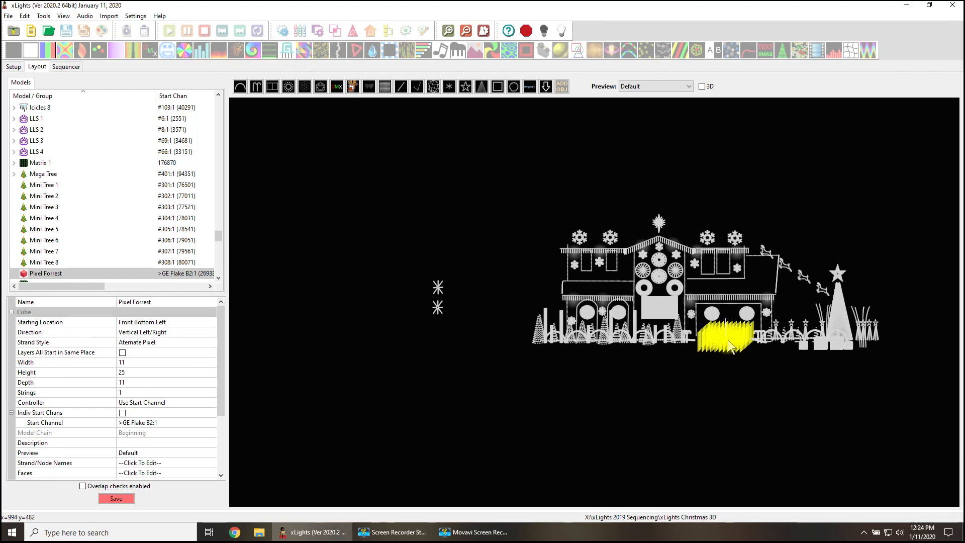
click(728, 395)
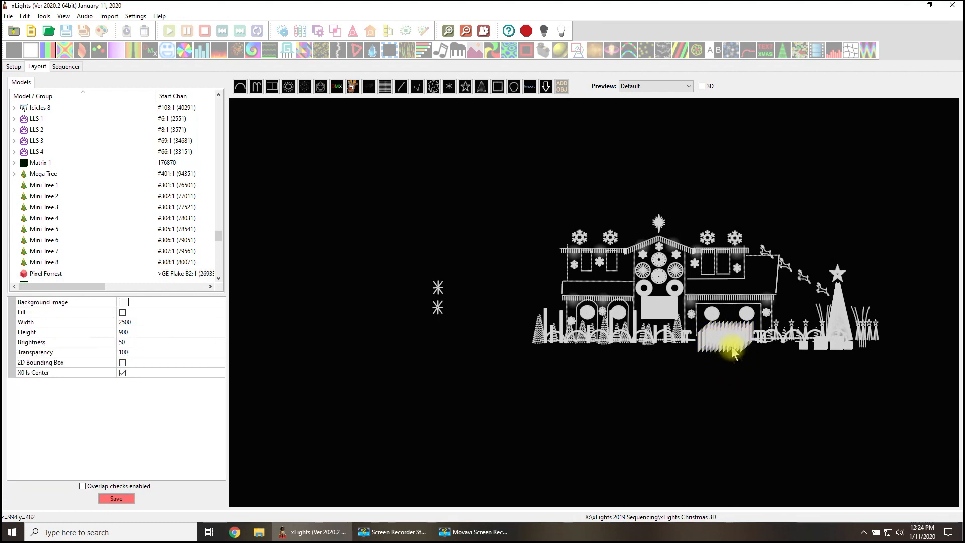
click(116, 499)
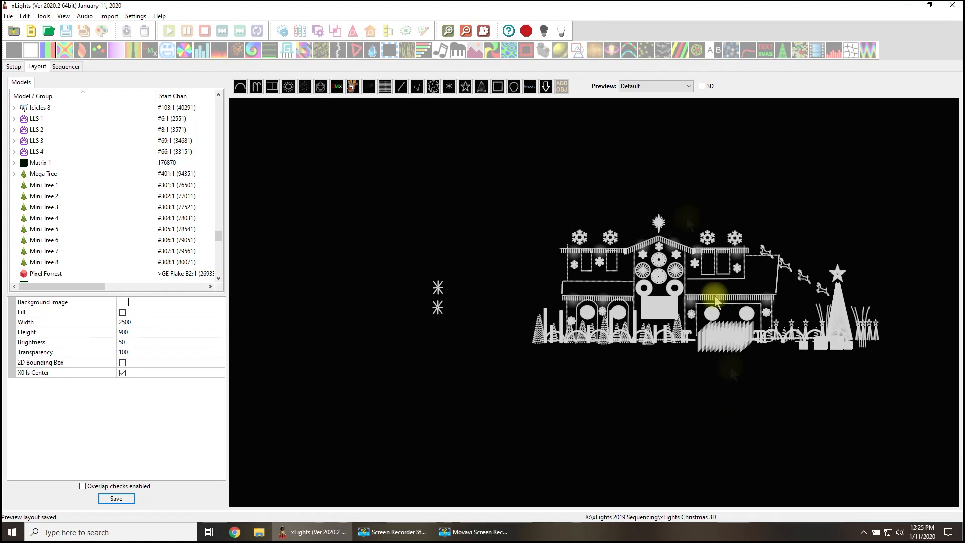
- Switch the layout preview to 3D and orbit around the house scene
click(701, 87)
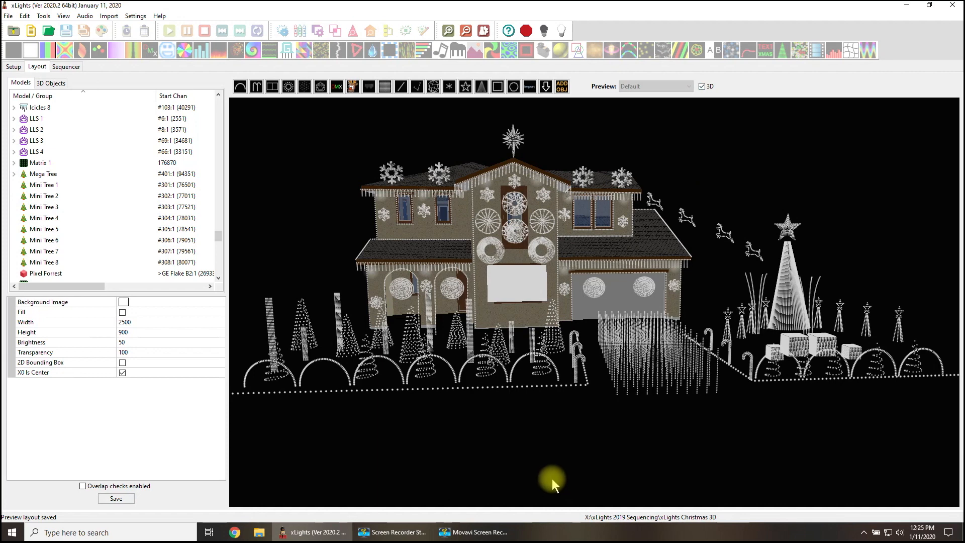
mouse_move(562, 469)
mouse_down()
mouse_move(630, 469)
mouse_move(571, 469)
mouse_up()
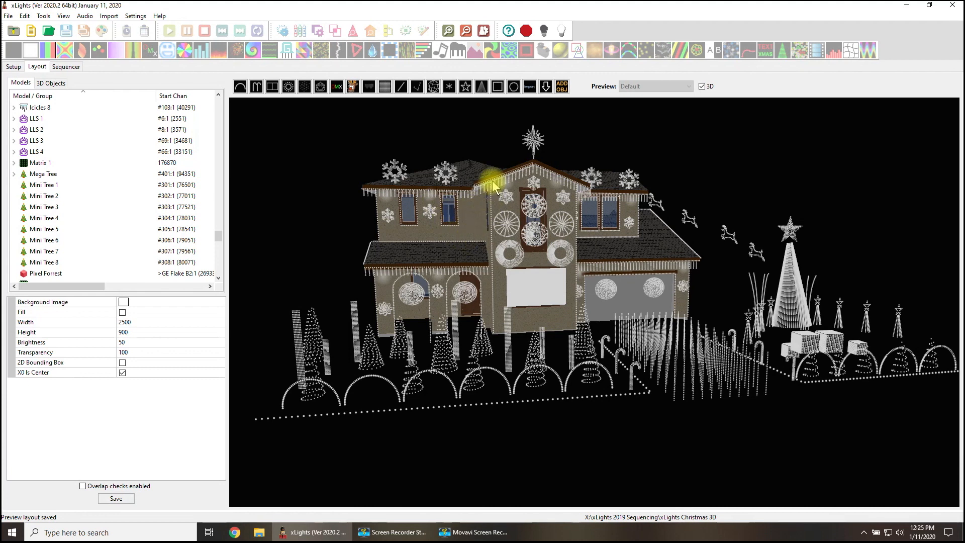
drag(577, 436, 437, 259)
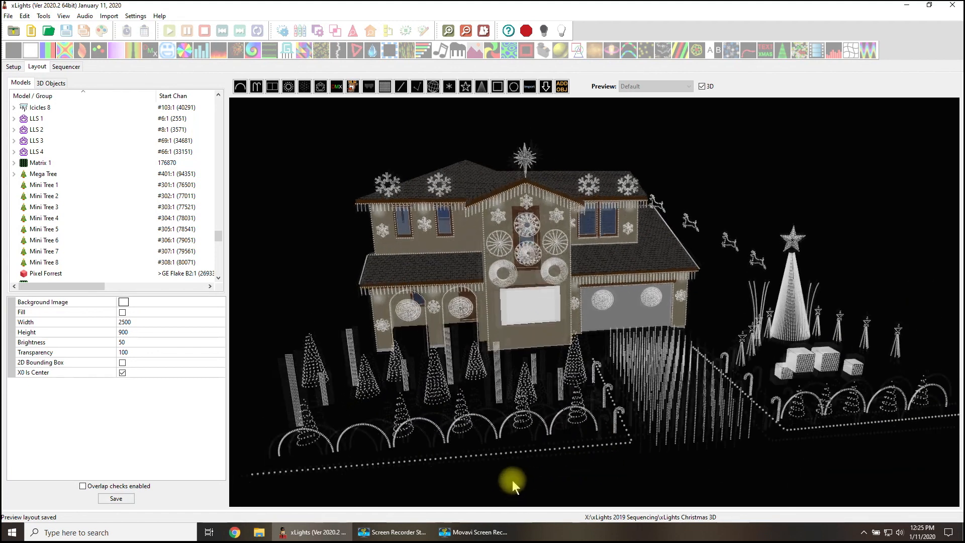
drag(513, 480, 513, 475)
- Select the Mesh 3D object and toggle it inactive so only the light models show, then look around the house
click(50, 82)
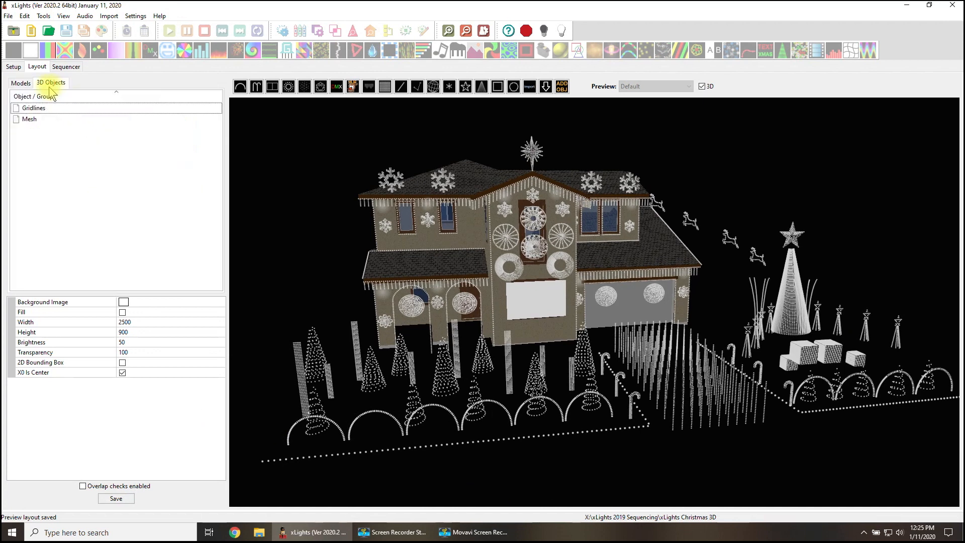
click(31, 119)
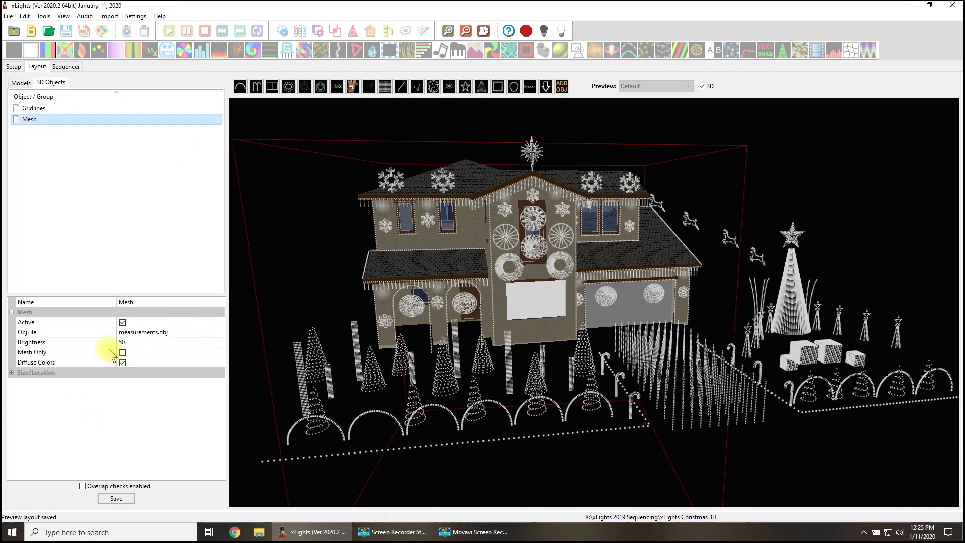
click(123, 322)
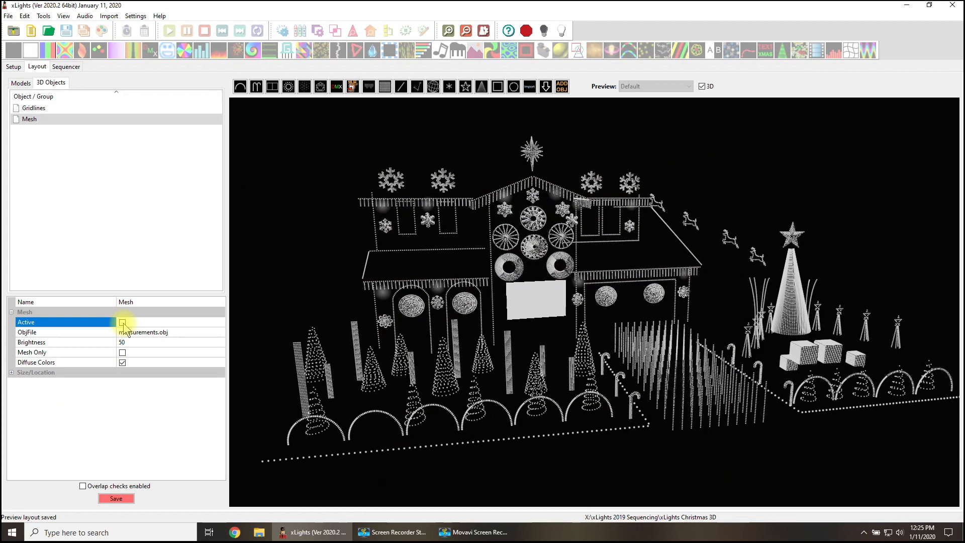
click(123, 324)
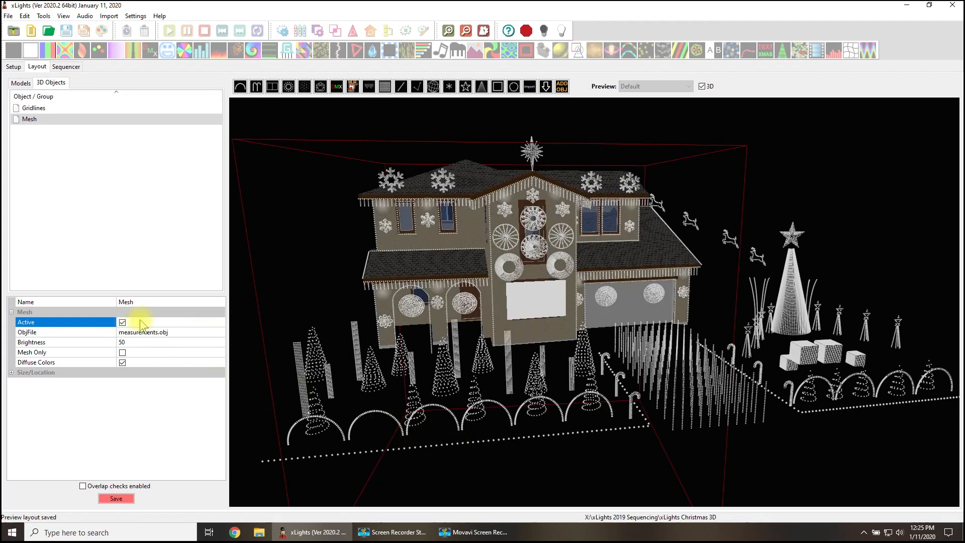
click(122, 322)
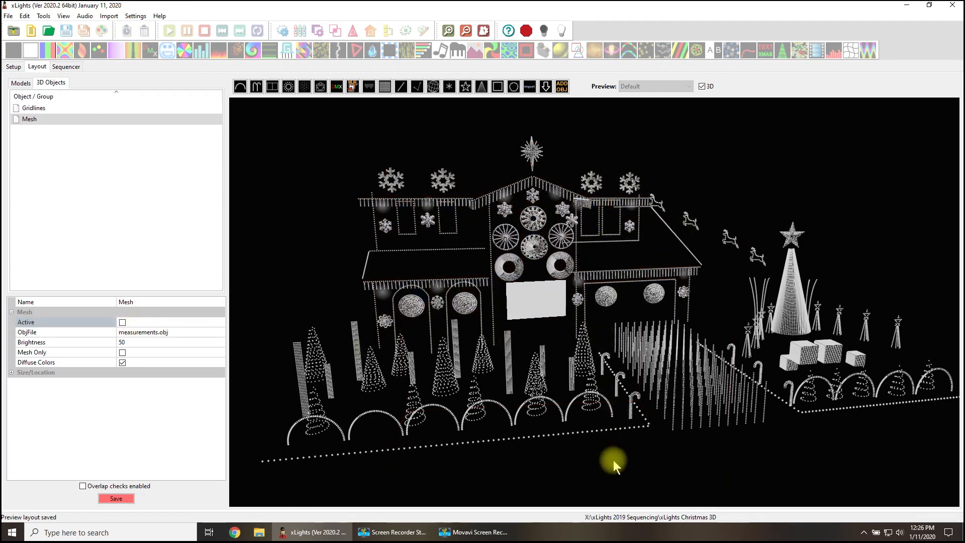
drag(613, 461, 598, 455)
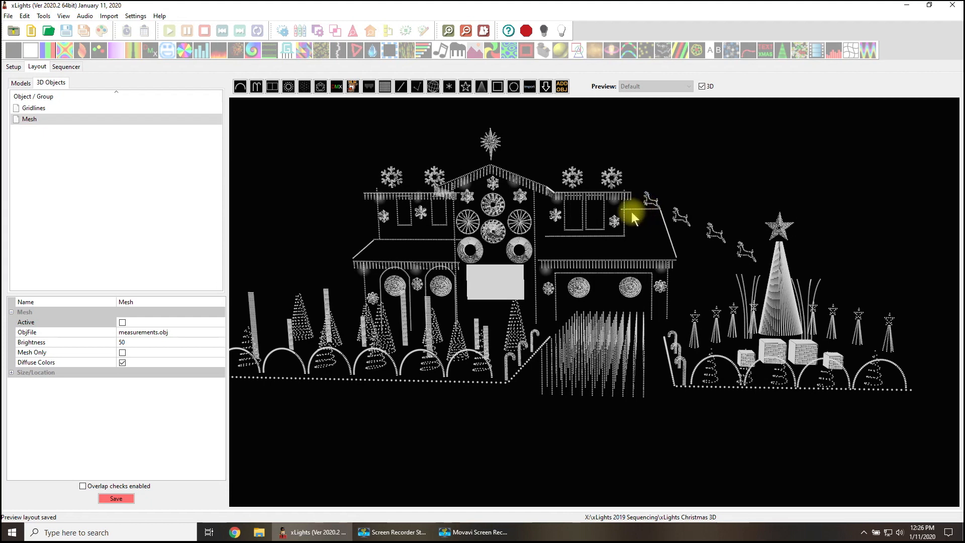
drag(595, 436, 602, 440)
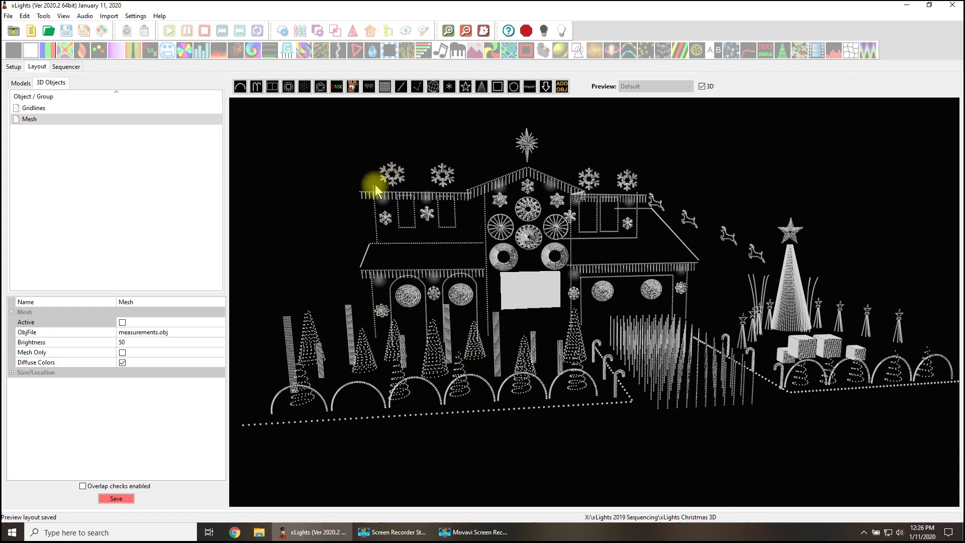
mouse_move(561, 452)
mouse_down()
mouse_move(573, 442)
mouse_move(564, 456)
mouse_up()
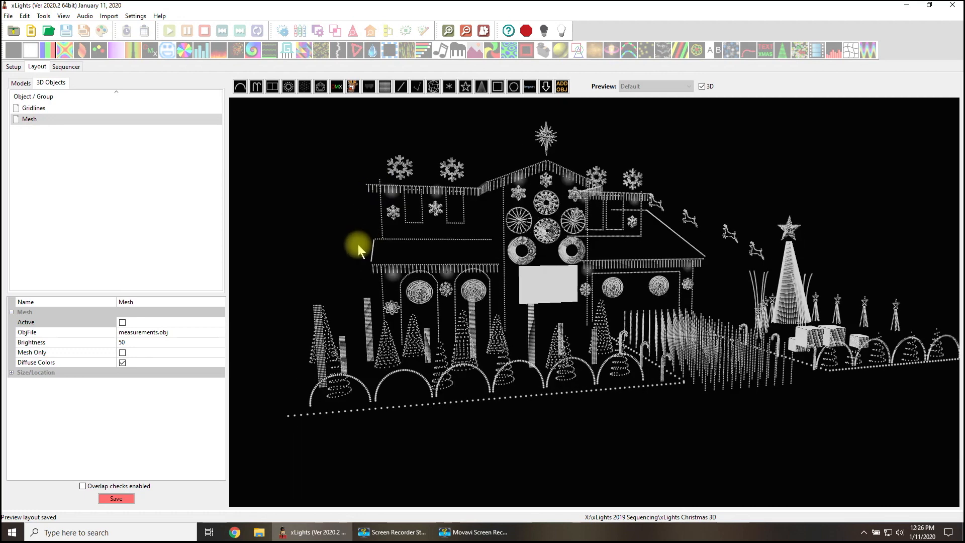
drag(358, 245, 383, 183)
drag(547, 431, 538, 433)
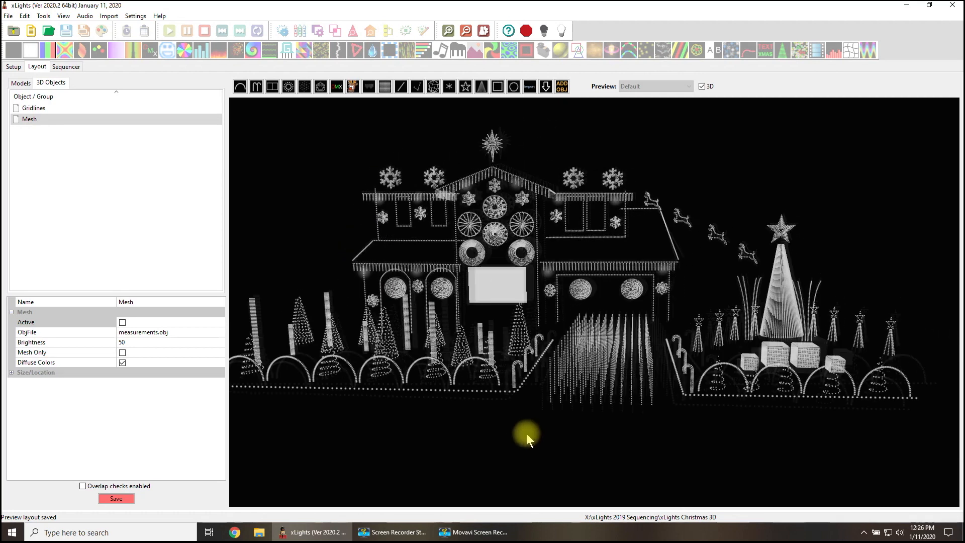
- Back on the Models list, select House Vert Upper L on the left eave and nudge it vertically
click(21, 83)
click(377, 192)
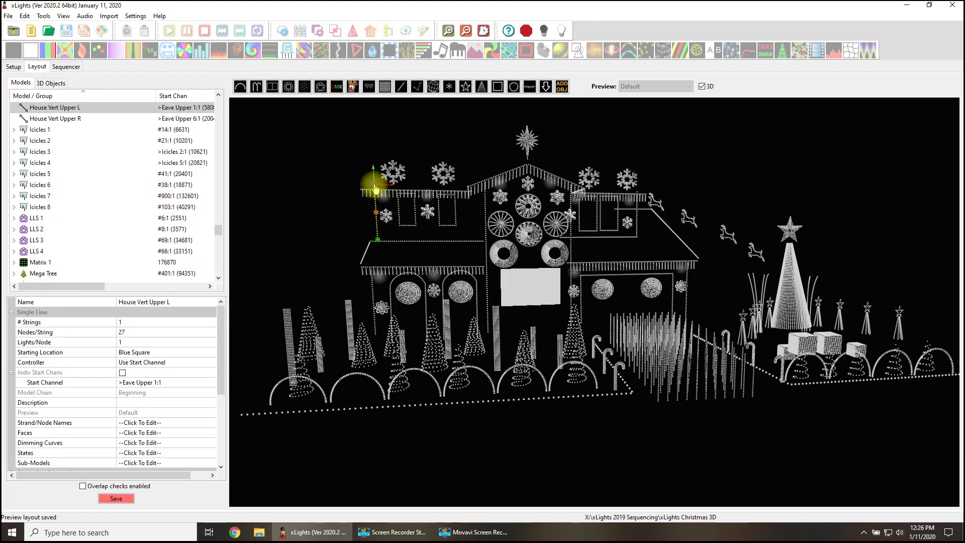
drag(376, 168, 374, 175)
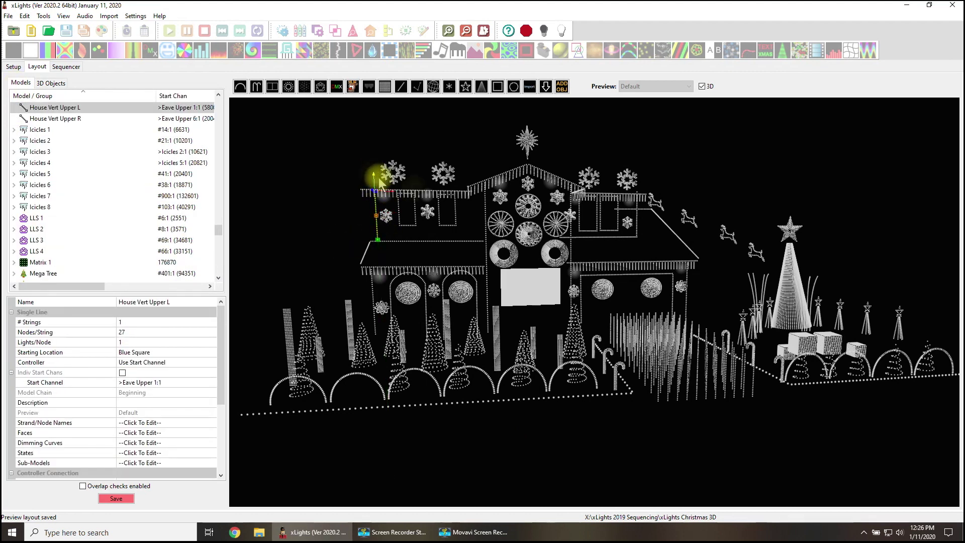
drag(722, 199, 687, 189)
click(715, 189)
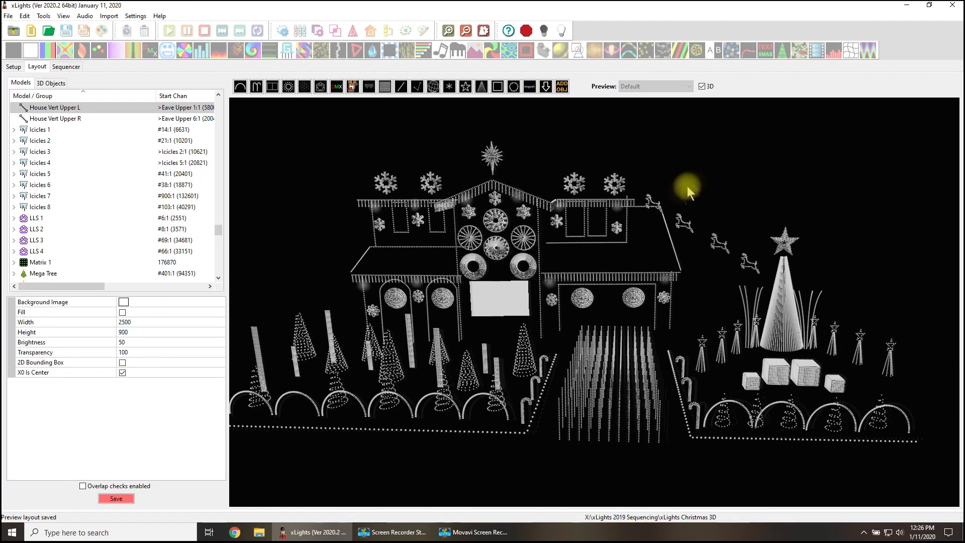
- Select House Vert Upper R on the right eave, pick its vertical axis, and deselect it
click(626, 211)
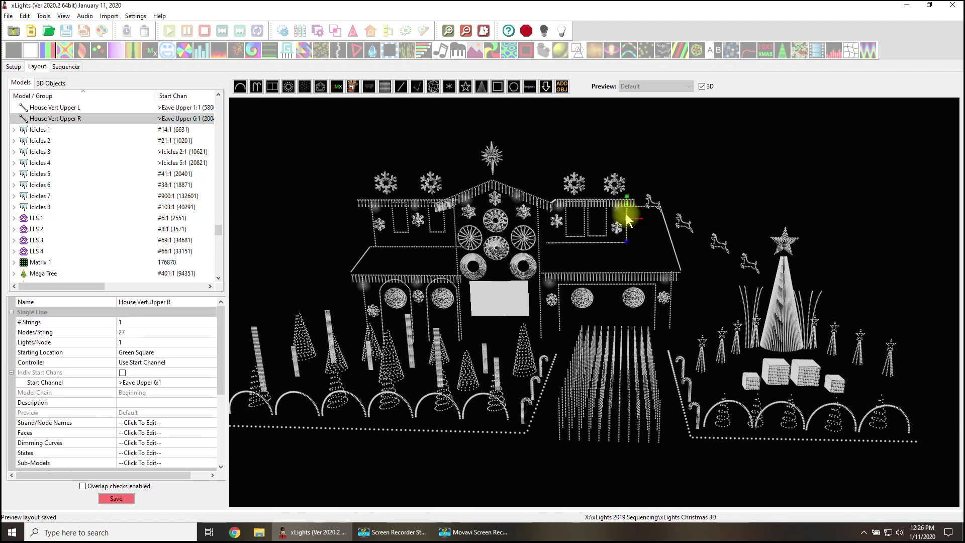
click(629, 184)
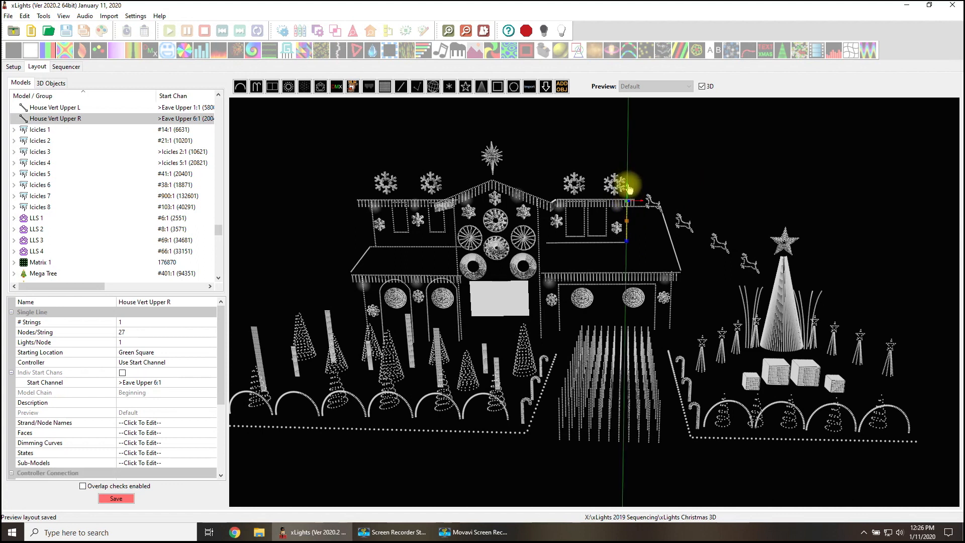
click(697, 177)
mouse_move(716, 179)
mouse_down()
mouse_move(718, 167)
mouse_move(642, 226)
mouse_up()
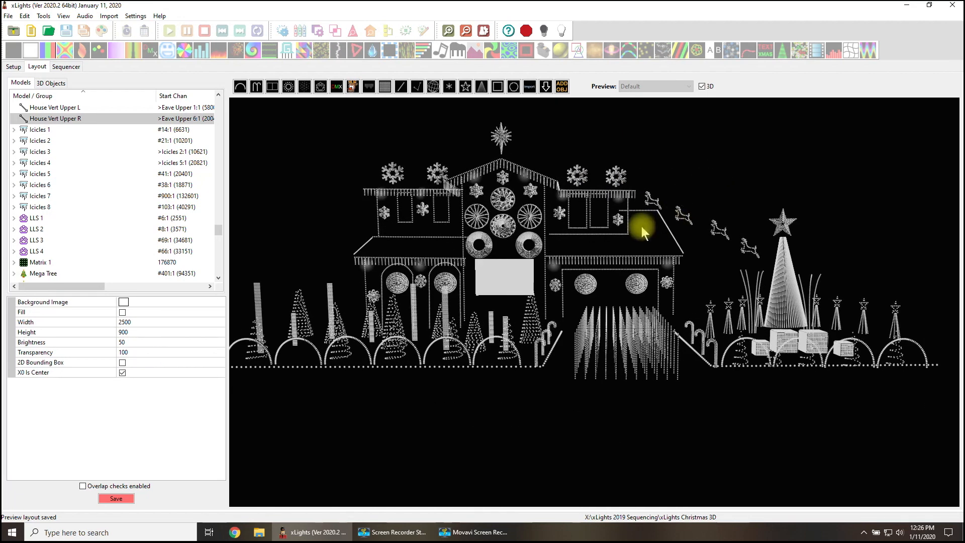
click(630, 213)
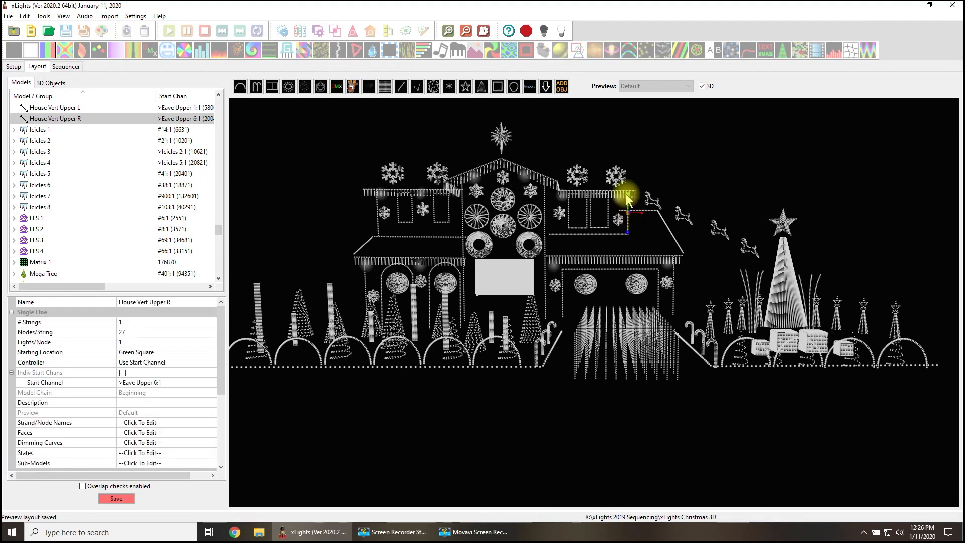
click(627, 182)
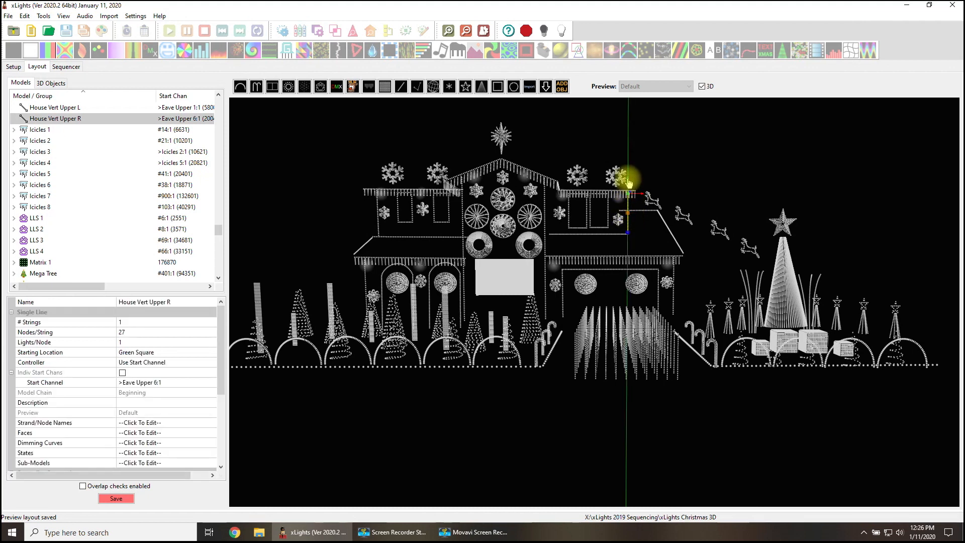
click(663, 177)
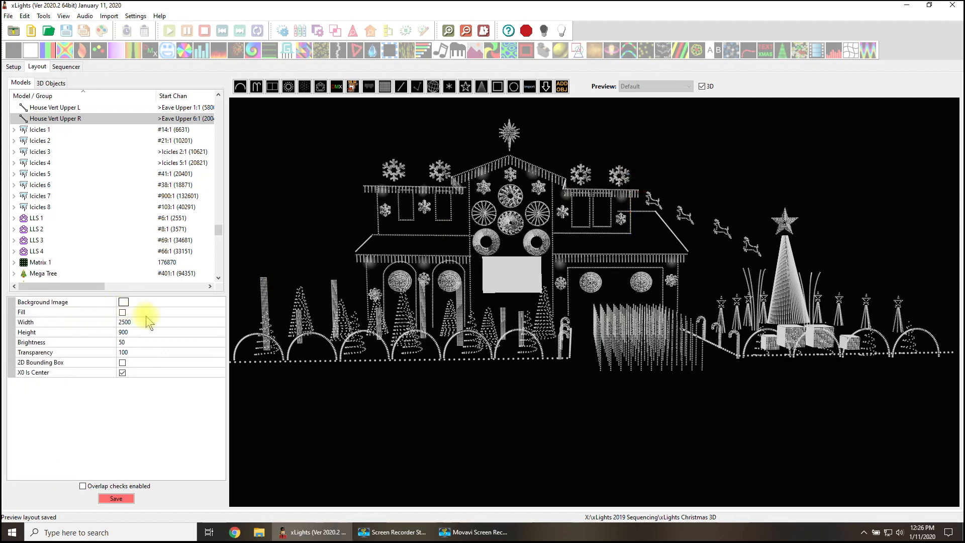
- Reactivate the house Mesh object, dim its Brightness to 6, and save the layout
click(43, 84)
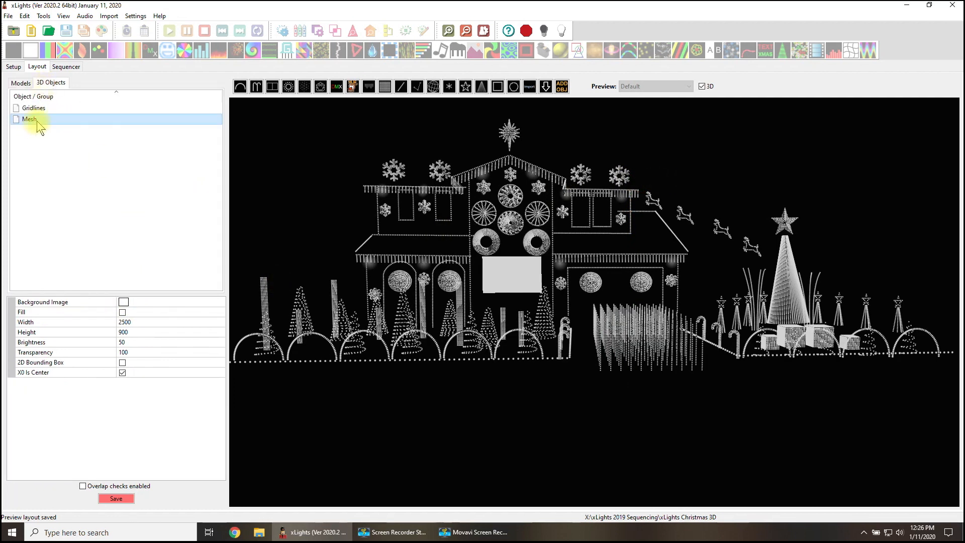
click(126, 304)
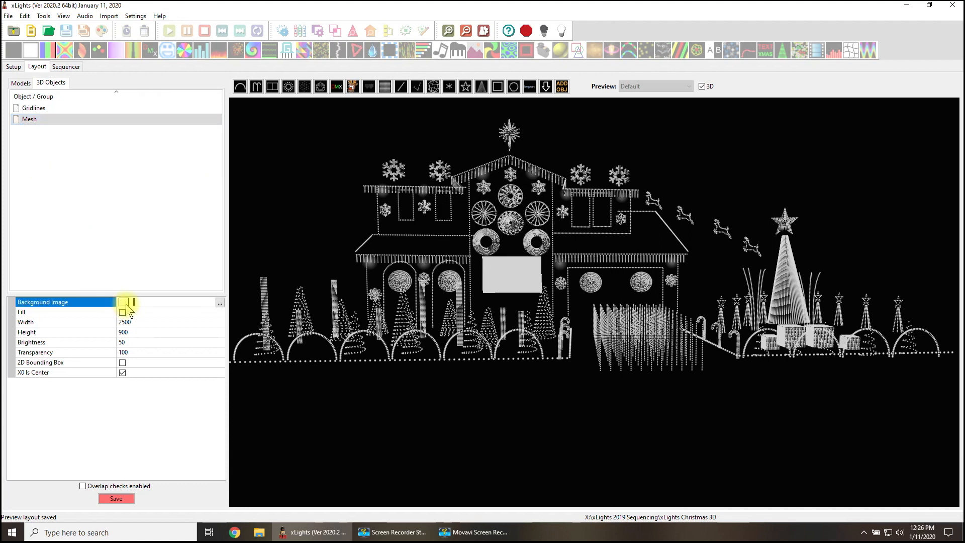
click(158, 237)
click(29, 118)
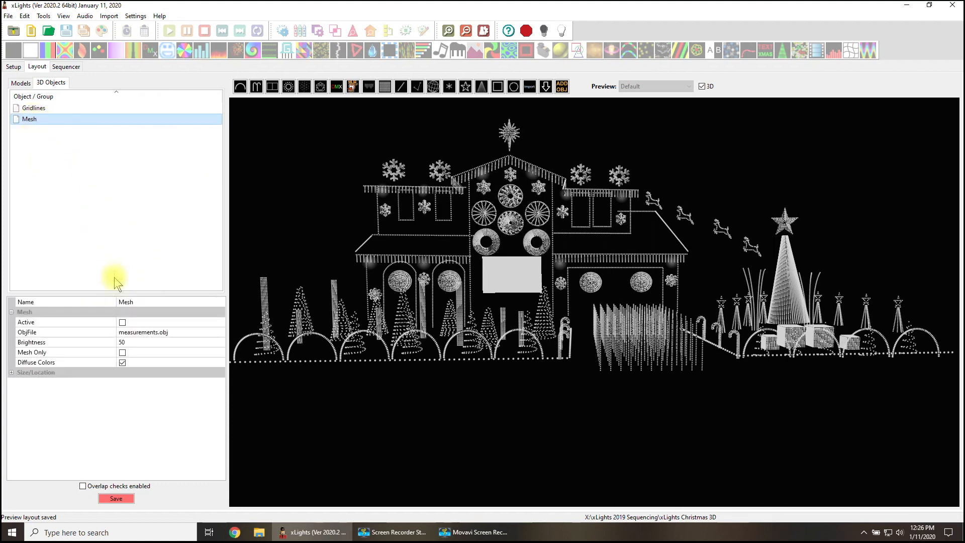
click(122, 323)
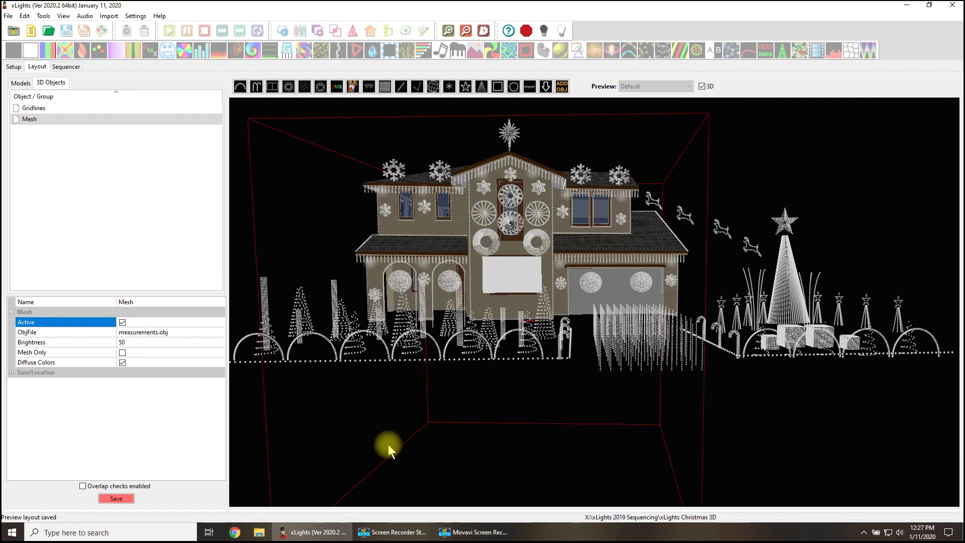
click(358, 429)
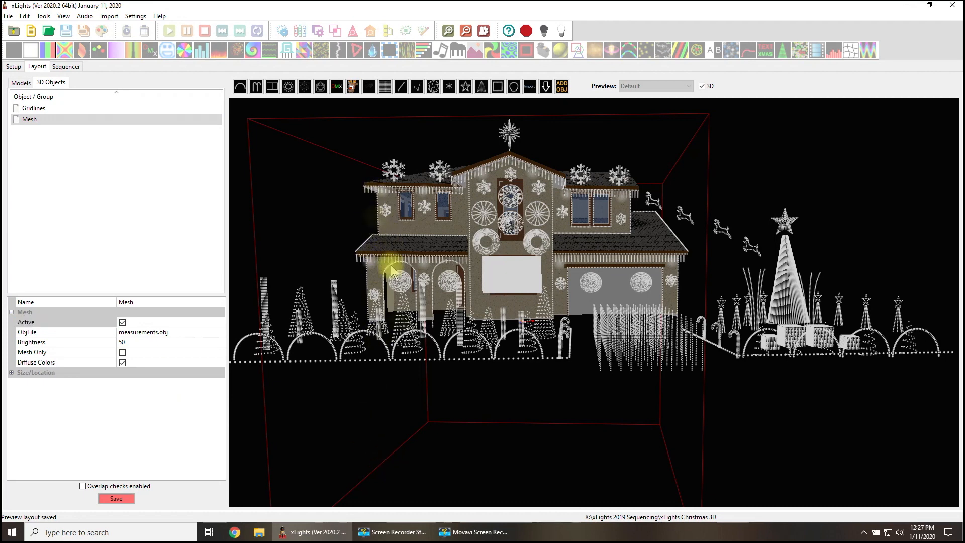
mouse_move(496, 400)
mouse_down()
mouse_move(477, 300)
mouse_move(499, 417)
mouse_up()
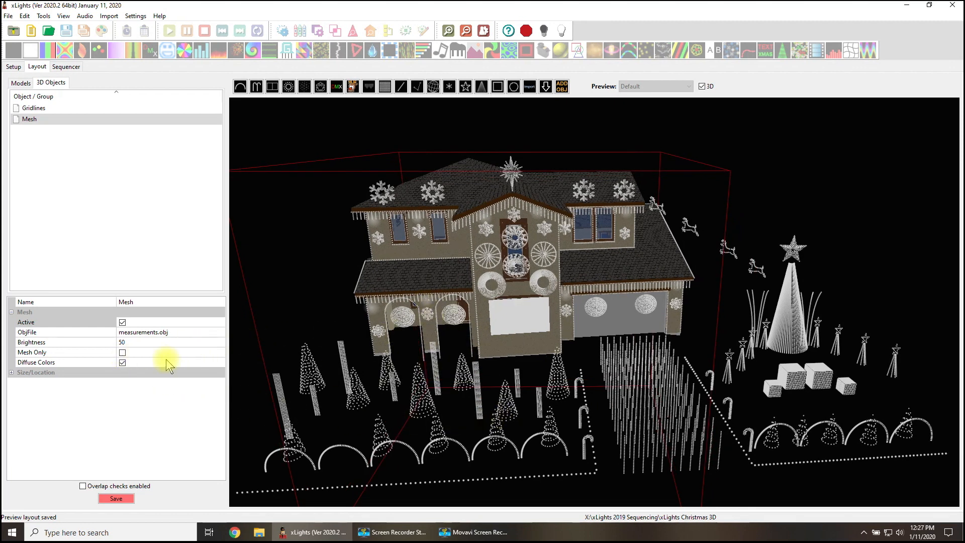
click(121, 343)
text(6)
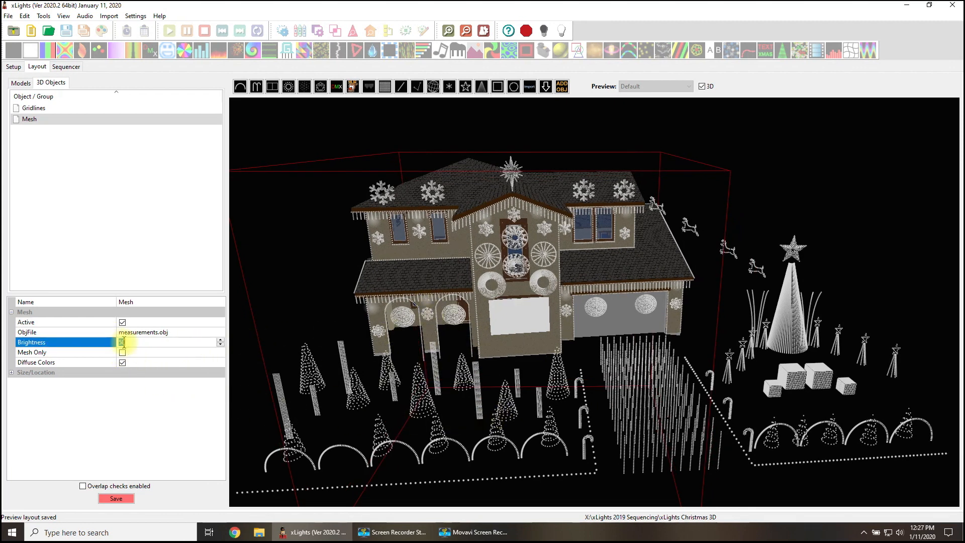
click(117, 499)
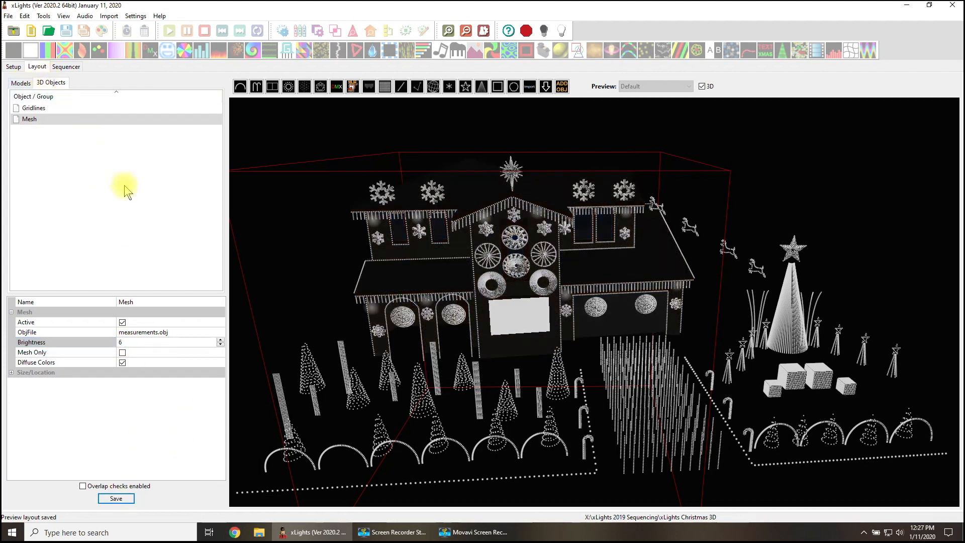
- On the Sequencer tab create a new Animation sequence and switch to the Main Sequence View
click(62, 69)
key(ctrl+n)
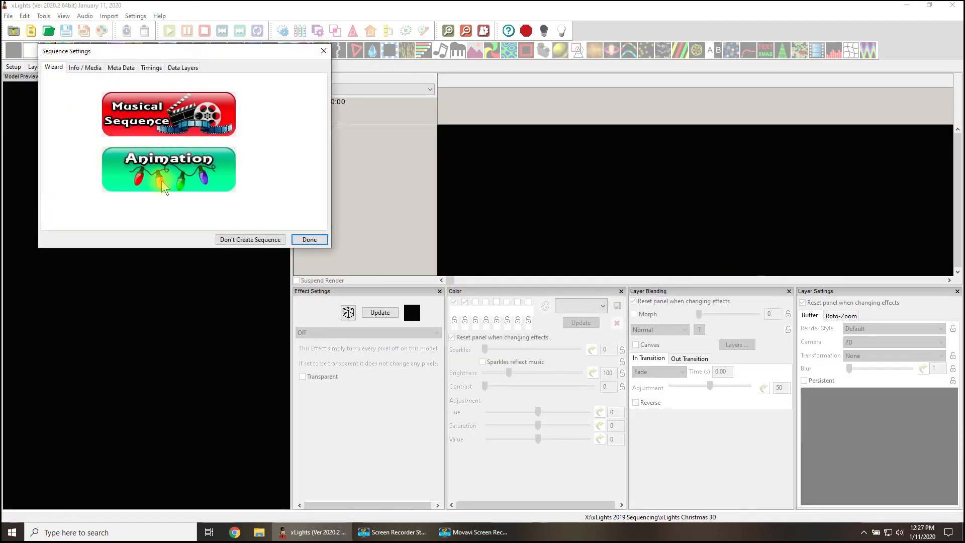
click(159, 166)
click(309, 260)
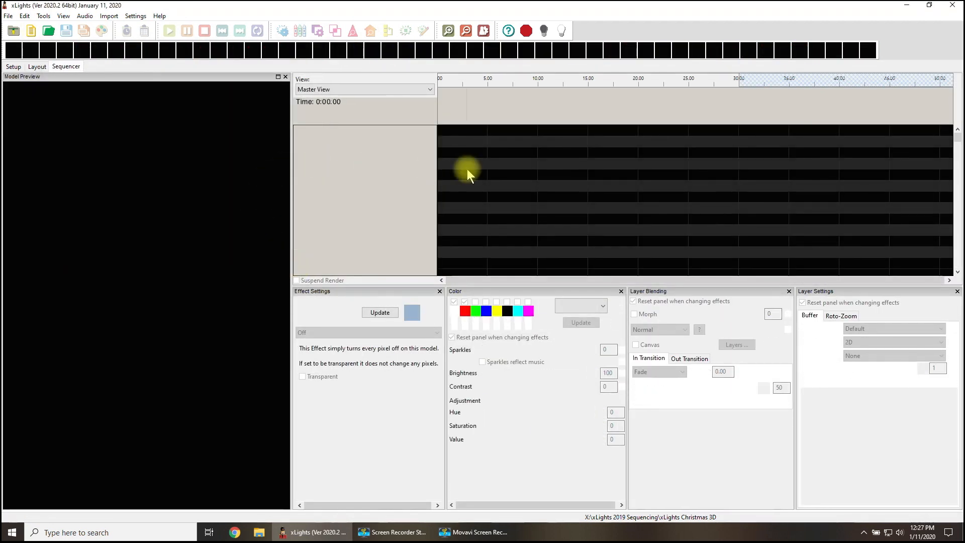
click(328, 89)
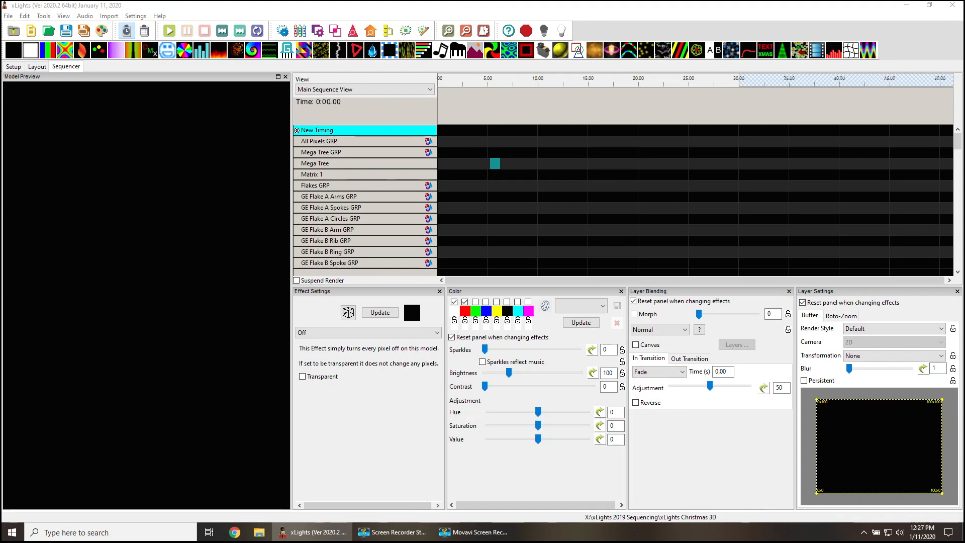
- Dock the house preview at top-left, orbit it toward the front, then close the pane
mouse_move(459, 130)
mouse_down()
mouse_move(345, 97)
mouse_move(234, 145)
mouse_up()
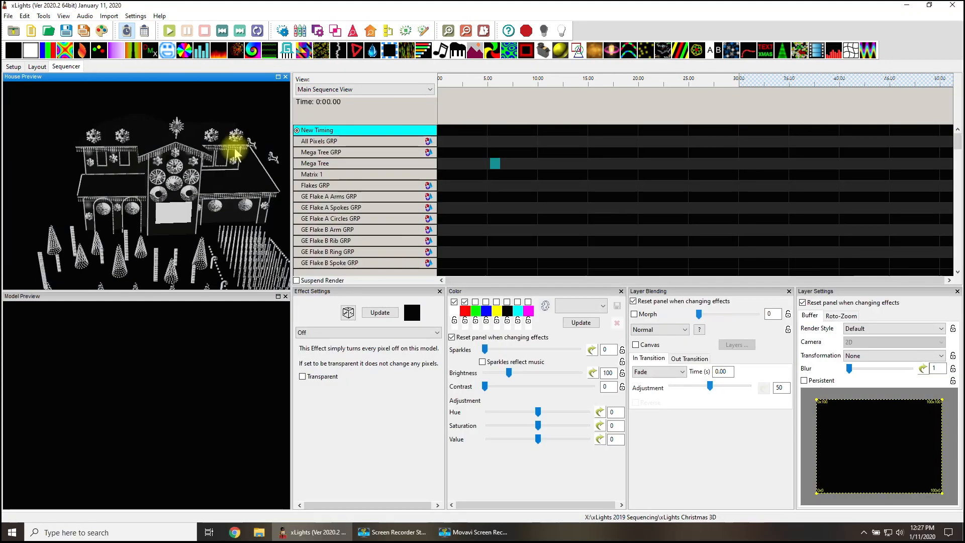
scroll(182, 229, up, 2)
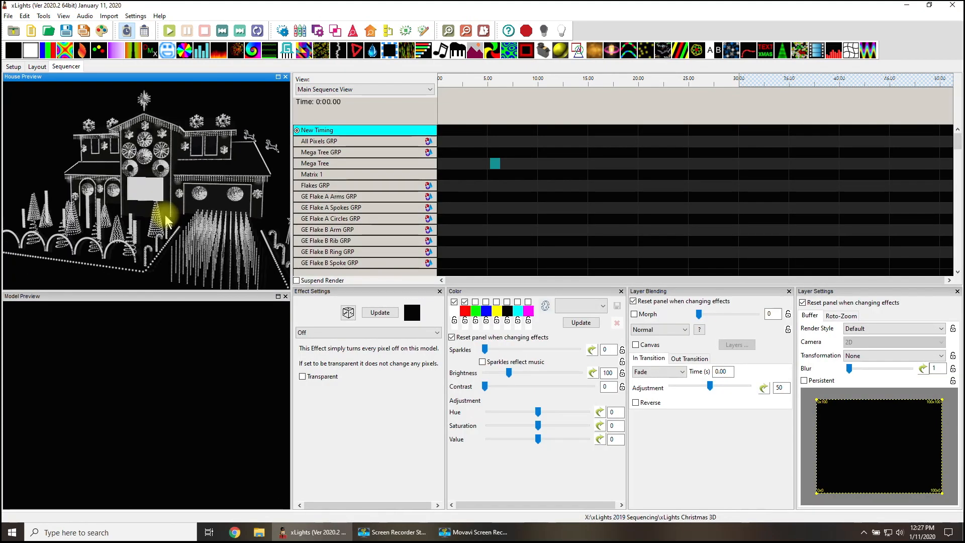
drag(181, 228, 204, 147)
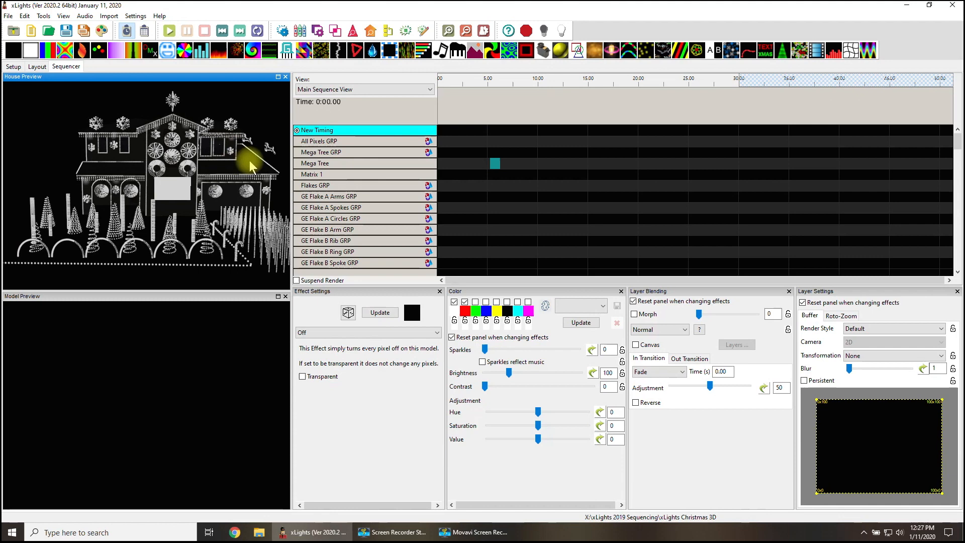
drag(249, 162, 236, 168)
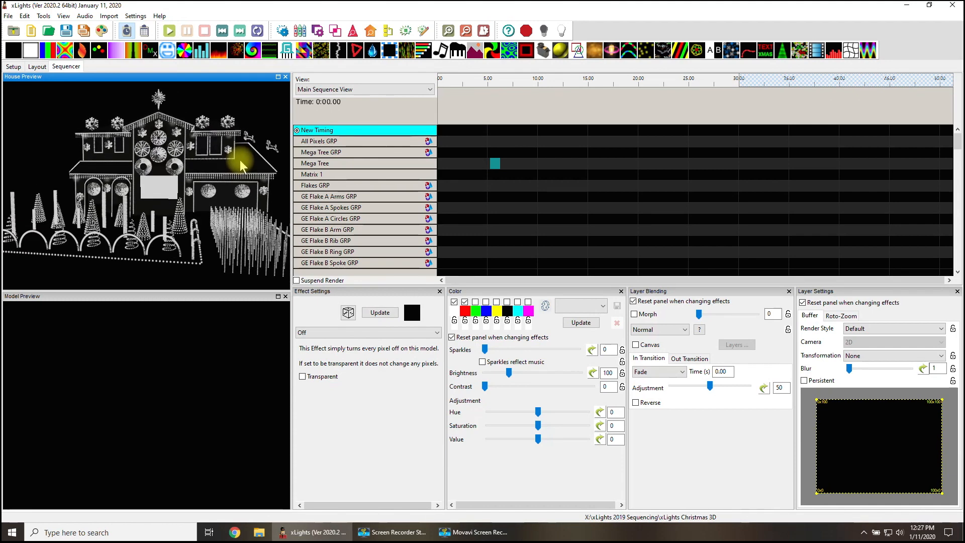
drag(235, 167, 202, 173)
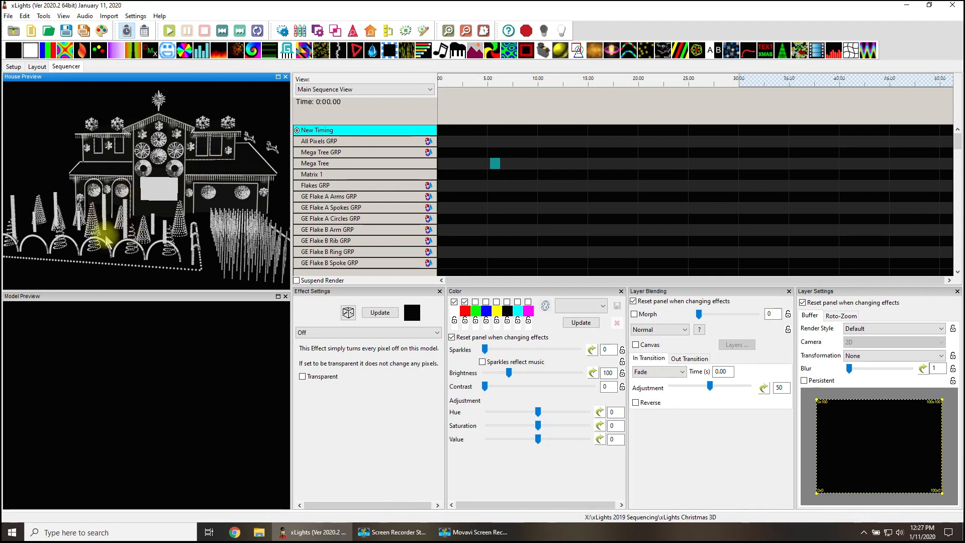
scroll(166, 248, down, 2)
mouse_move(207, 260)
mouse_down()
mouse_move(227, 255)
mouse_move(192, 252)
mouse_move(211, 244)
mouse_up()
scroll(210, 243, up, 2)
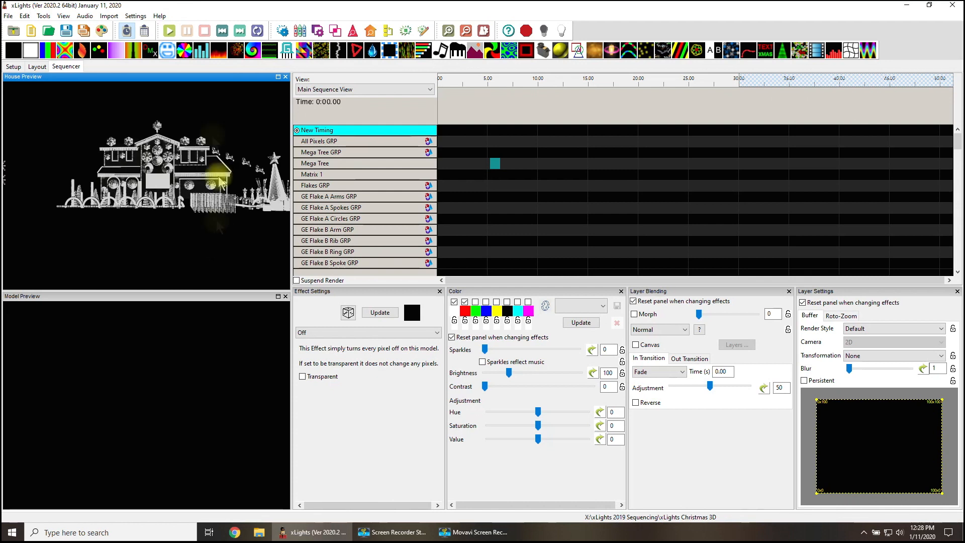
drag(172, 77, 201, 86)
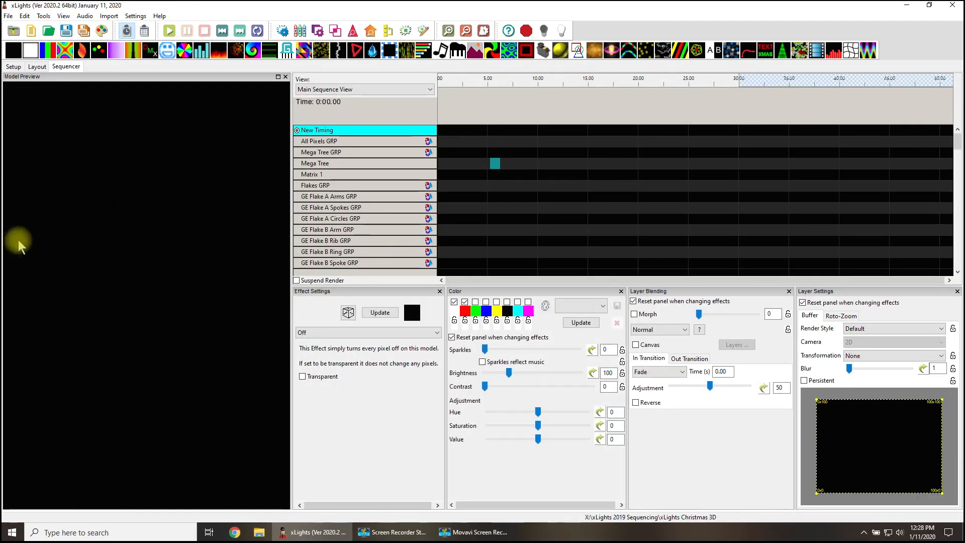
- Return to the Layout tab and raise the Mesh brightness back to 50
click(39, 67)
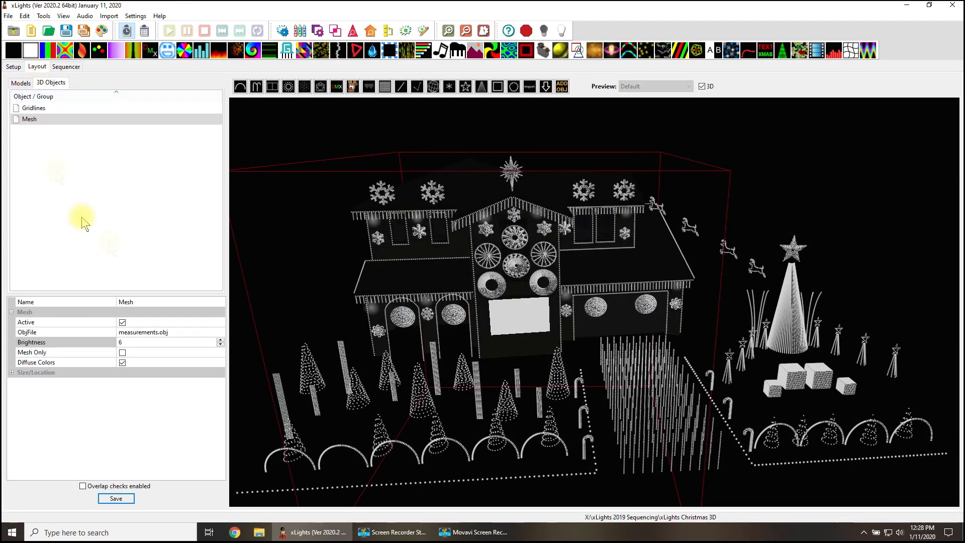
mouse_move(324, 300)
mouse_down()
mouse_move(635, 283)
mouse_move(660, 268)
mouse_move(644, 270)
mouse_up()
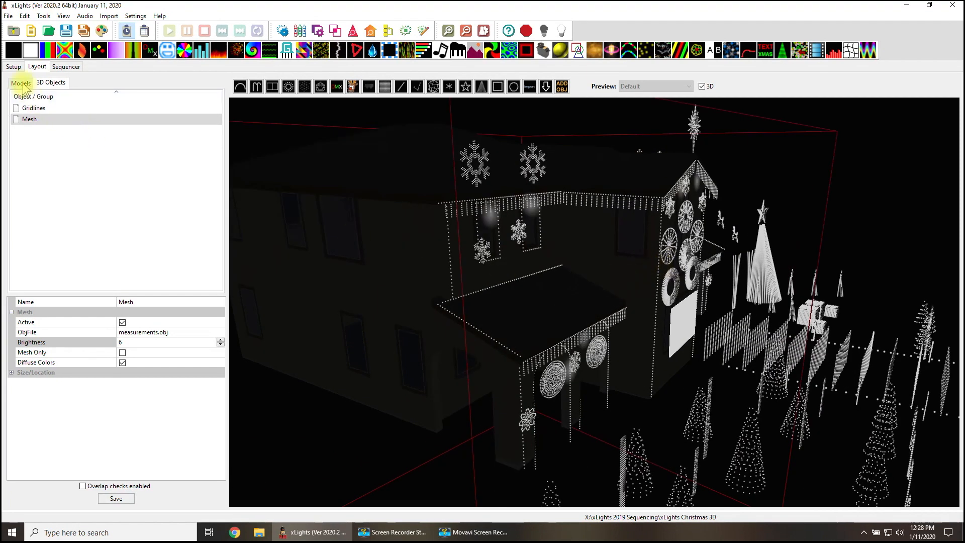
click(129, 342)
text(50)
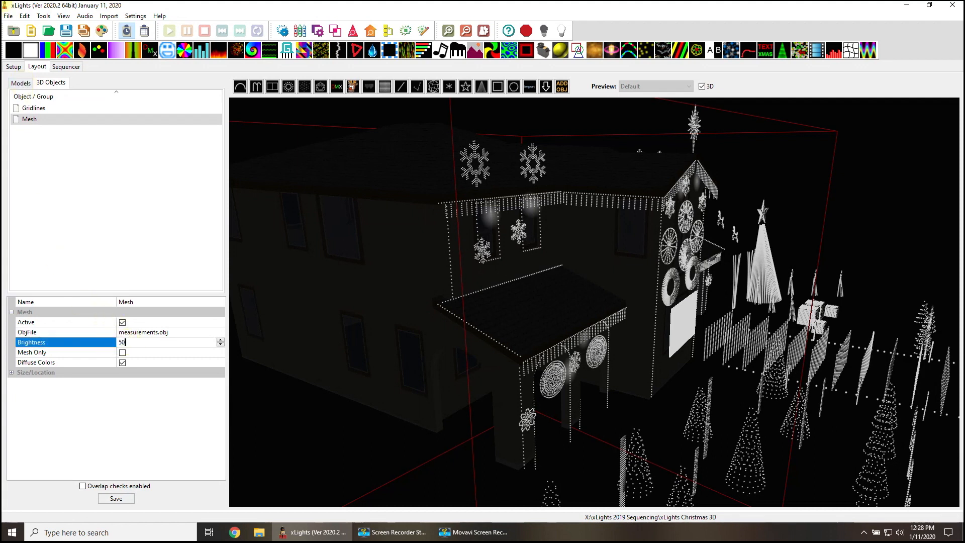
click(127, 353)
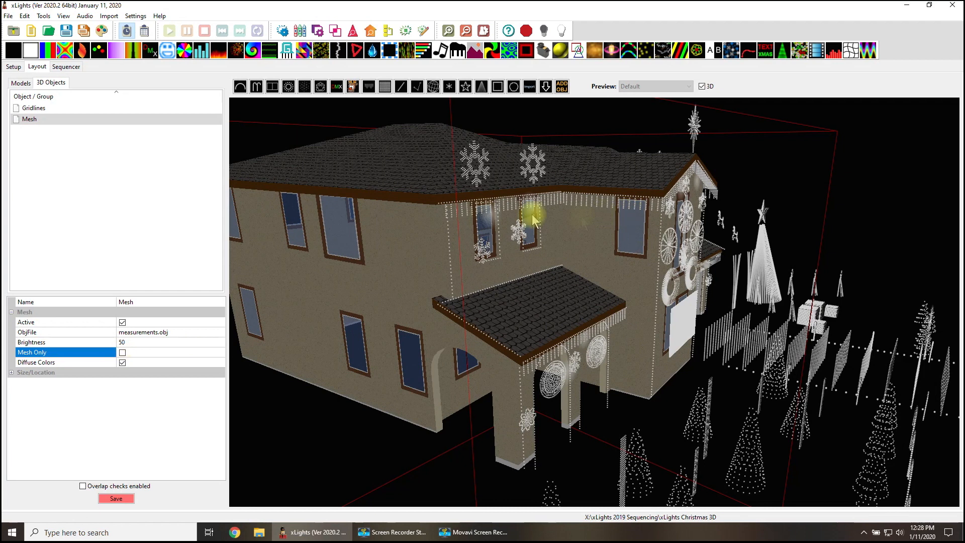
click(21, 83)
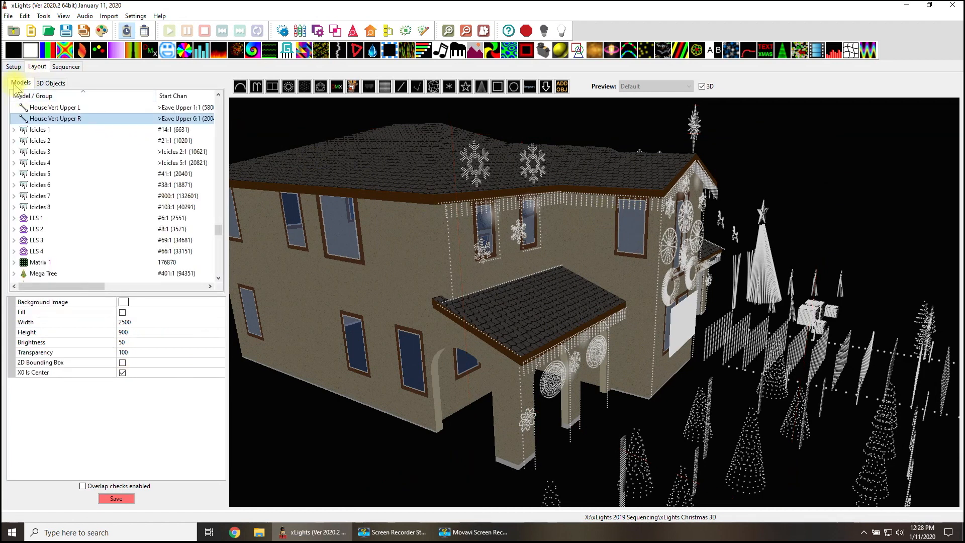
click(619, 203)
drag(597, 246, 584, 257)
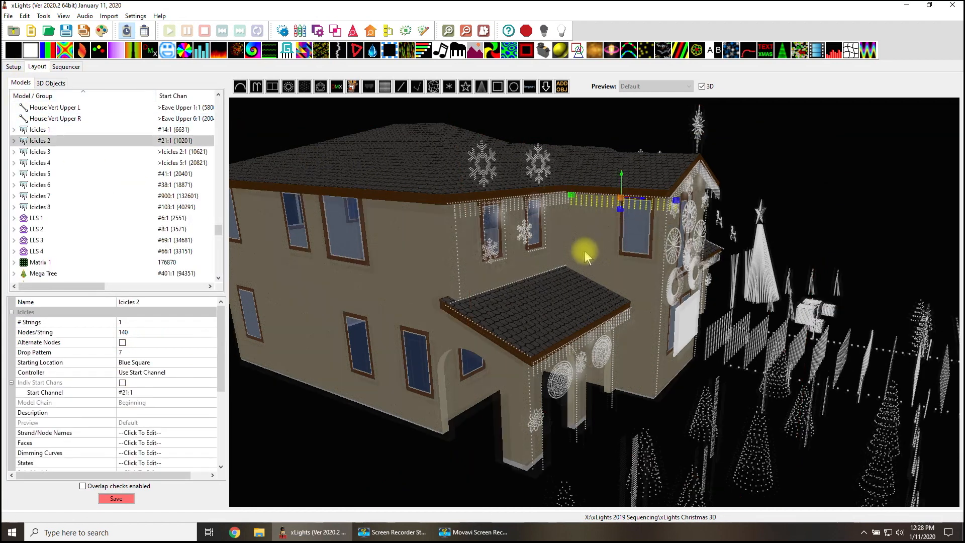
scroll(585, 251, up, 2)
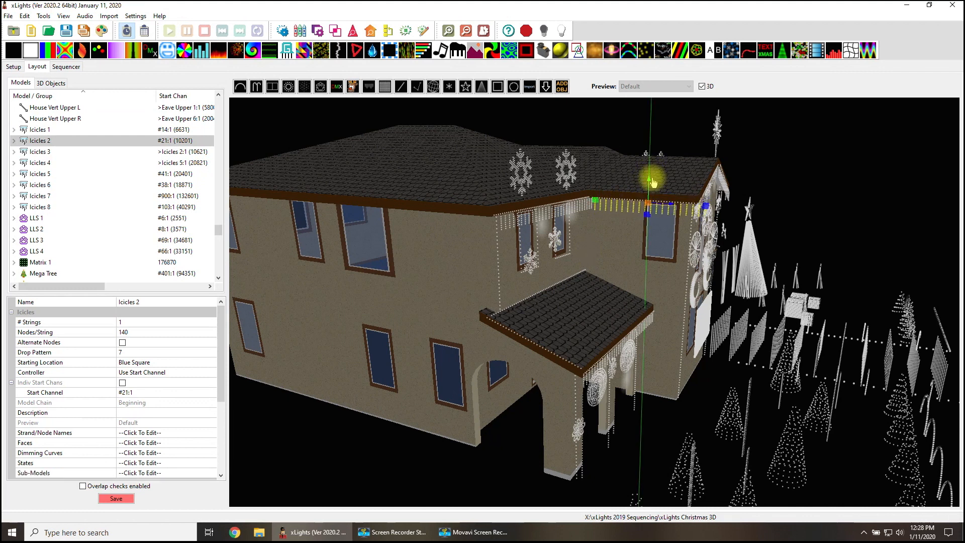
click(596, 203)
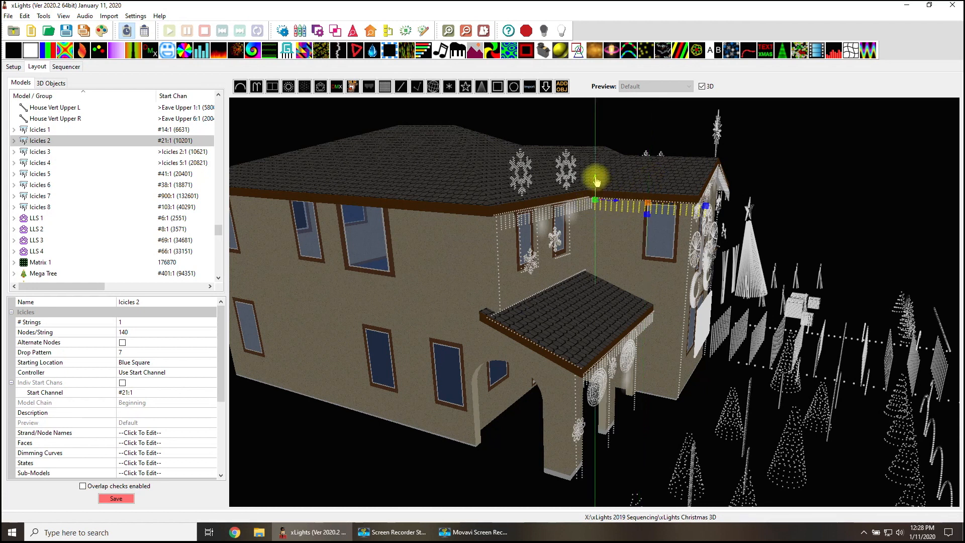
mouse_move(597, 182)
mouse_down()
mouse_move(624, 208)
mouse_move(606, 209)
mouse_up()
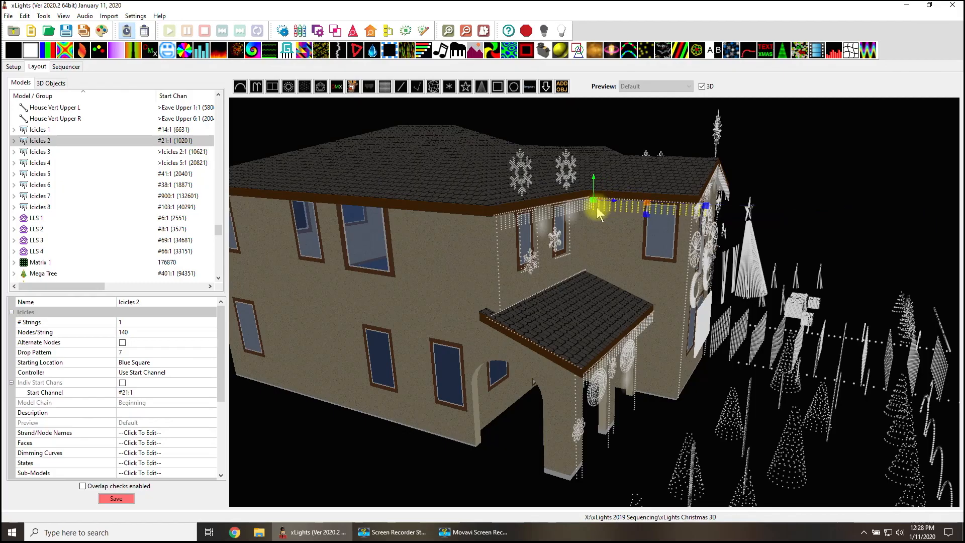
mouse_move(625, 240)
mouse_down()
mouse_move(580, 244)
mouse_move(601, 236)
mouse_move(524, 231)
mouse_up()
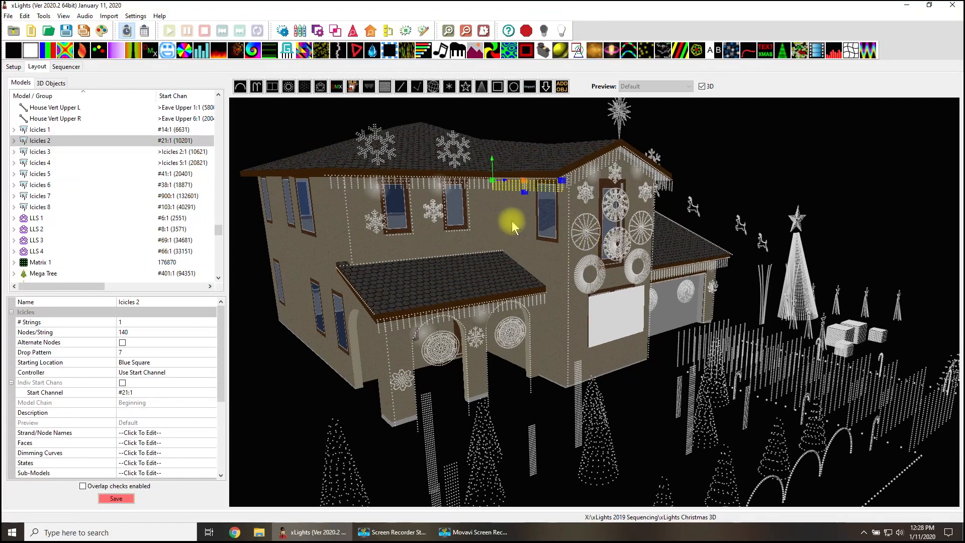
click(536, 114)
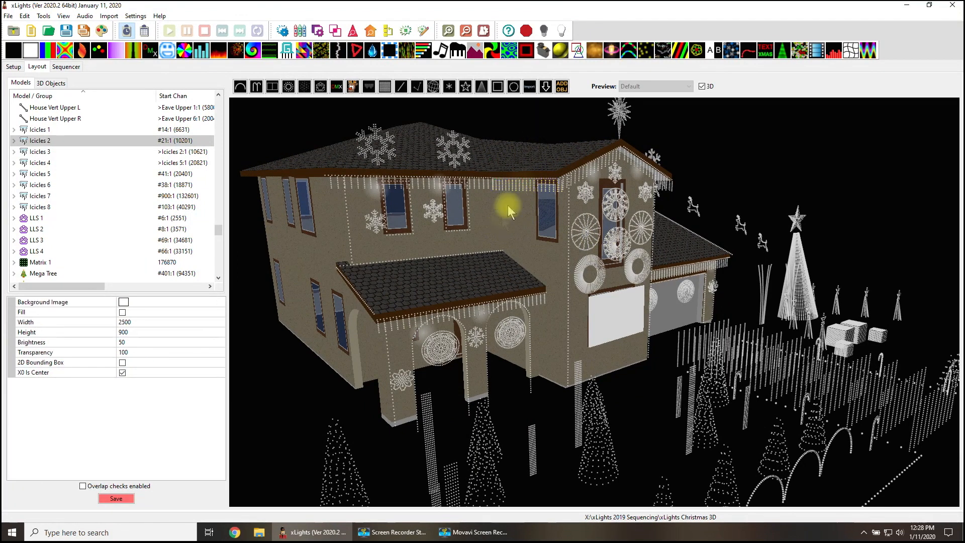
mouse_move(508, 206)
mouse_down()
mouse_move(504, 222)
mouse_move(526, 203)
mouse_up()
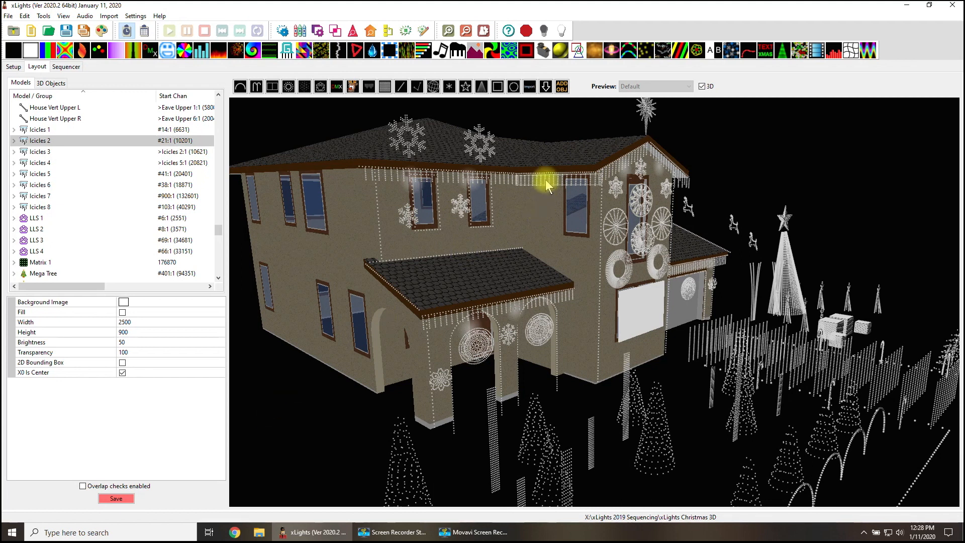
click(545, 180)
mouse_move(532, 214)
mouse_down()
mouse_move(543, 211)
mouse_move(547, 245)
mouse_move(531, 253)
mouse_move(637, 219)
mouse_up()
click(587, 113)
scroll(480, 283, up, 5)
click(644, 182)
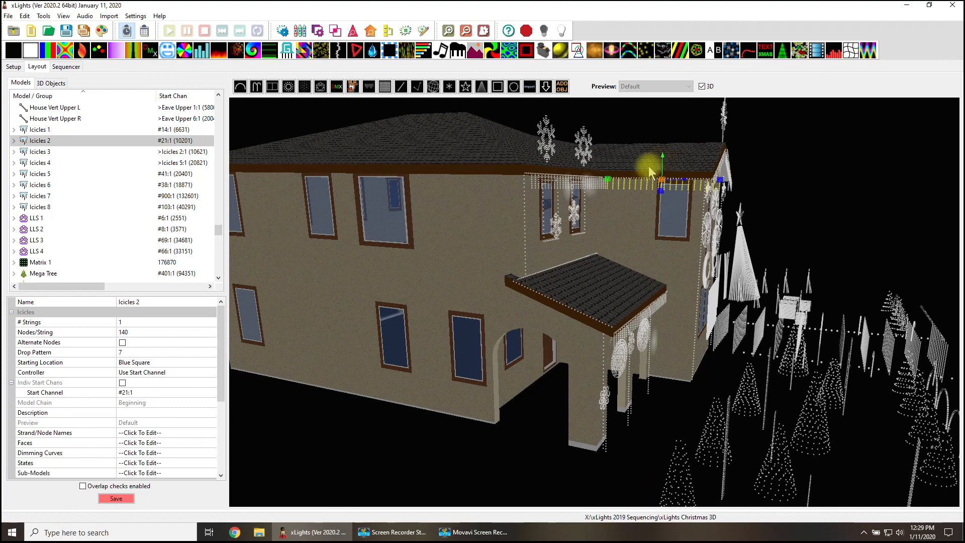
click(608, 184)
click(612, 233)
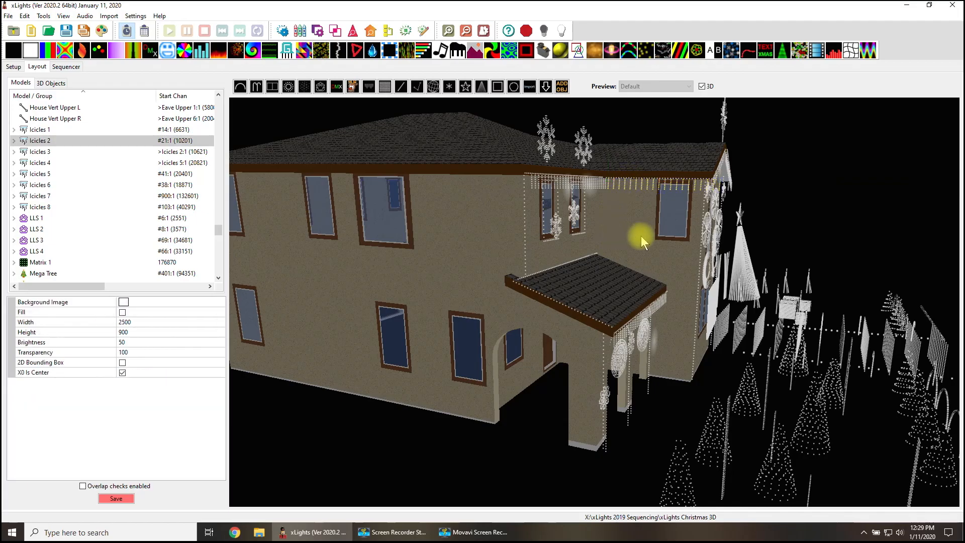
drag(642, 236, 595, 240)
scroll(592, 239, down, 2)
scroll(579, 251, down, 2)
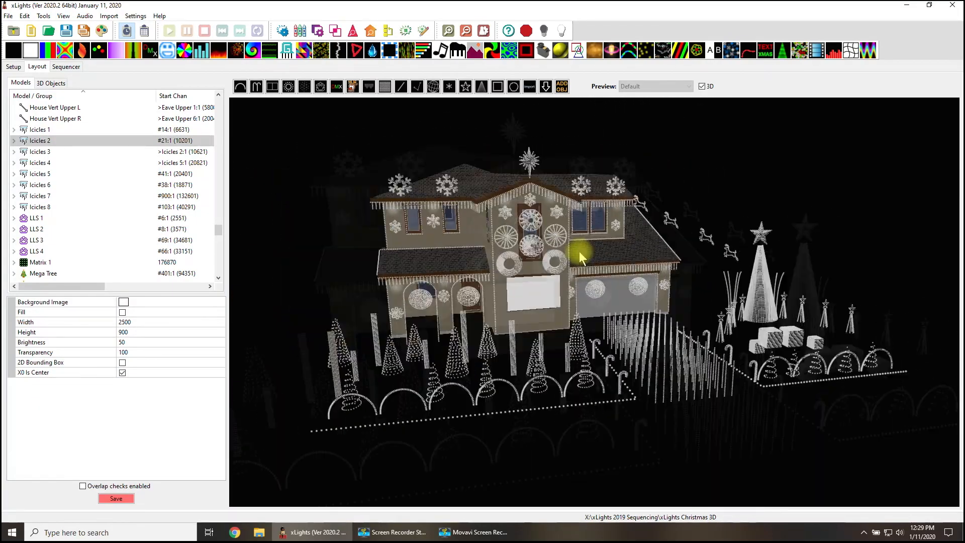
scroll(579, 250, down, 2)
mouse_move(511, 261)
mouse_down()
mouse_move(545, 259)
mouse_move(584, 219)
mouse_up()
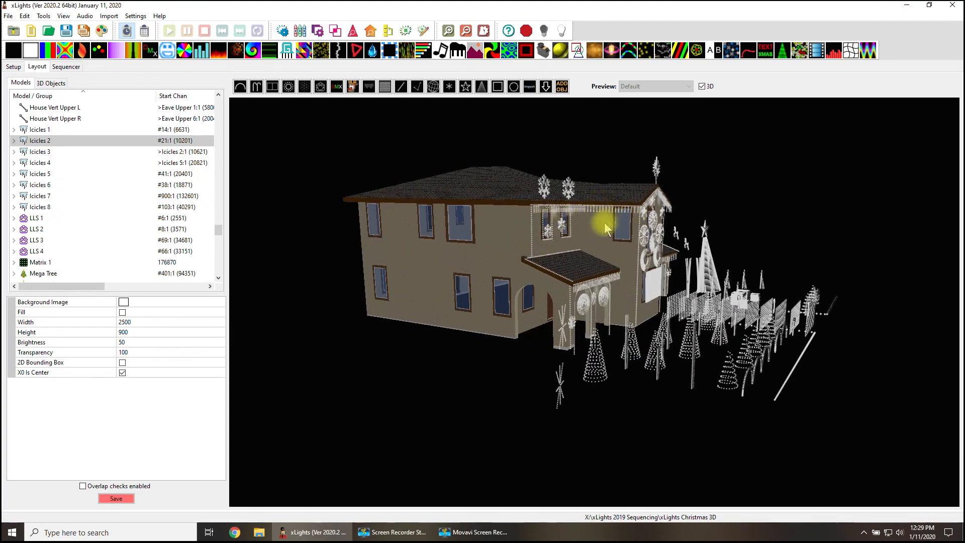
drag(589, 236, 589, 246)
scroll(588, 240, up, 1)
scroll(590, 238, up, 1)
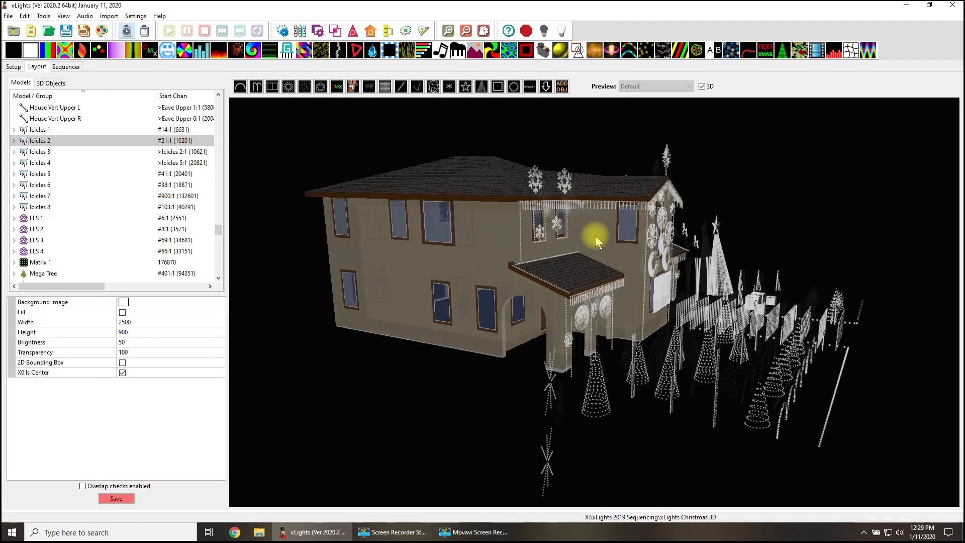
scroll(594, 236, up, 2)
scroll(597, 239, up, 2)
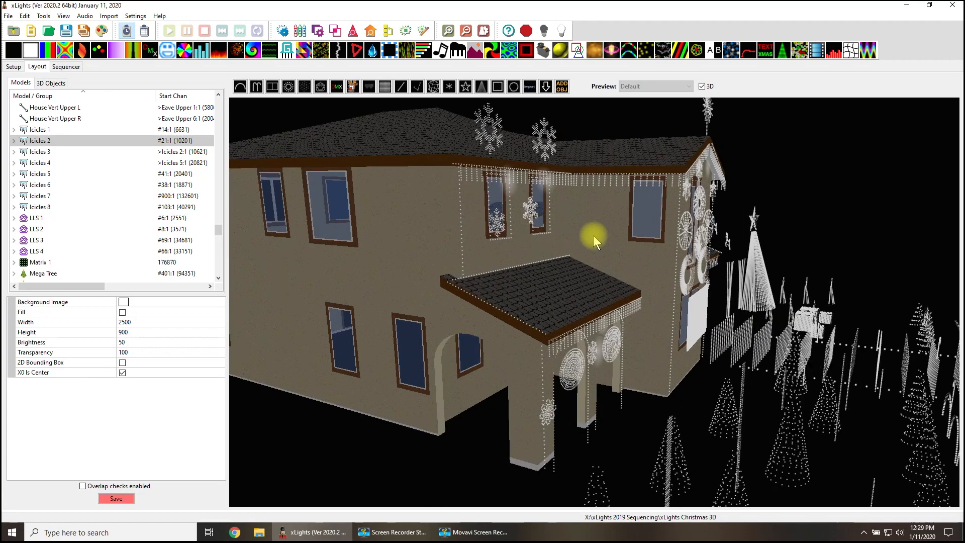
drag(593, 236, 588, 227)
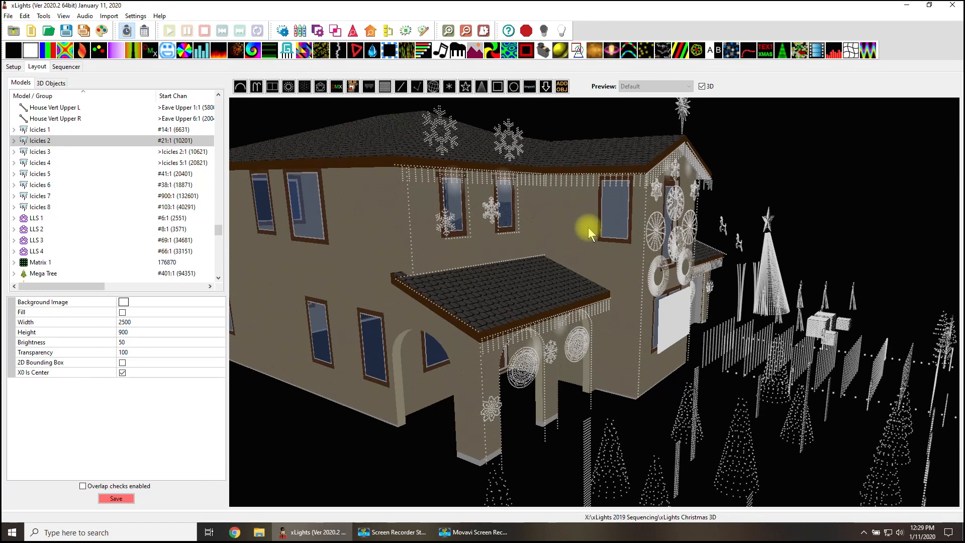
scroll(589, 228, up, 2)
click(632, 190)
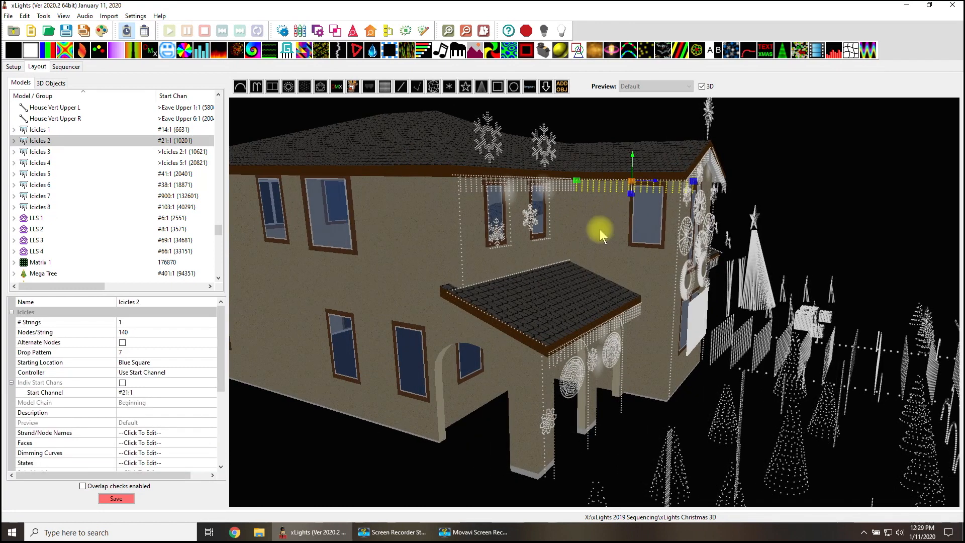
drag(600, 230, 601, 230)
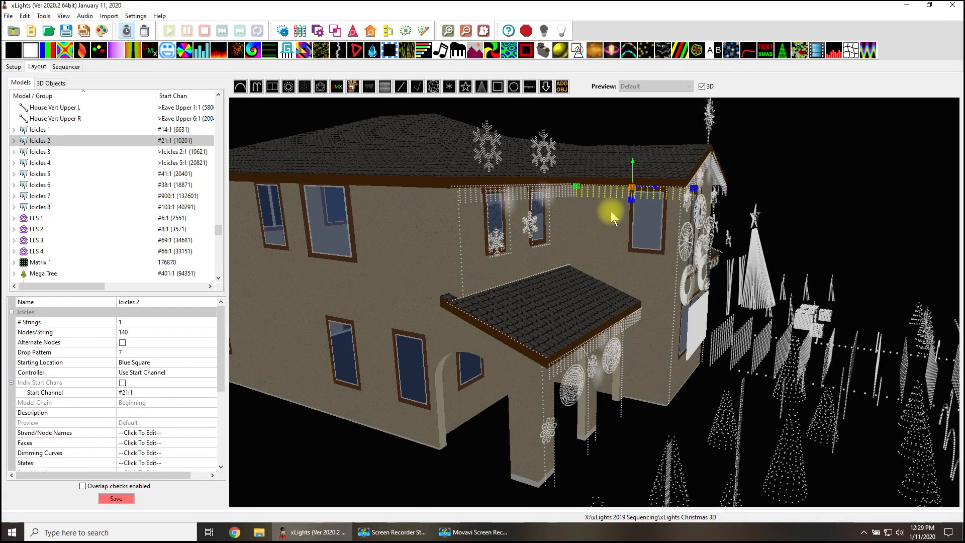
click(619, 230)
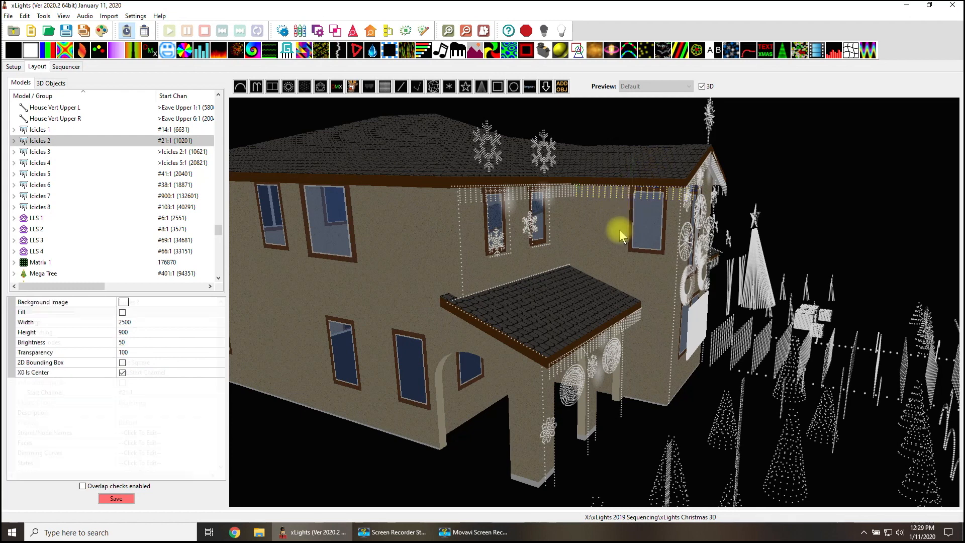
drag(617, 241, 566, 235)
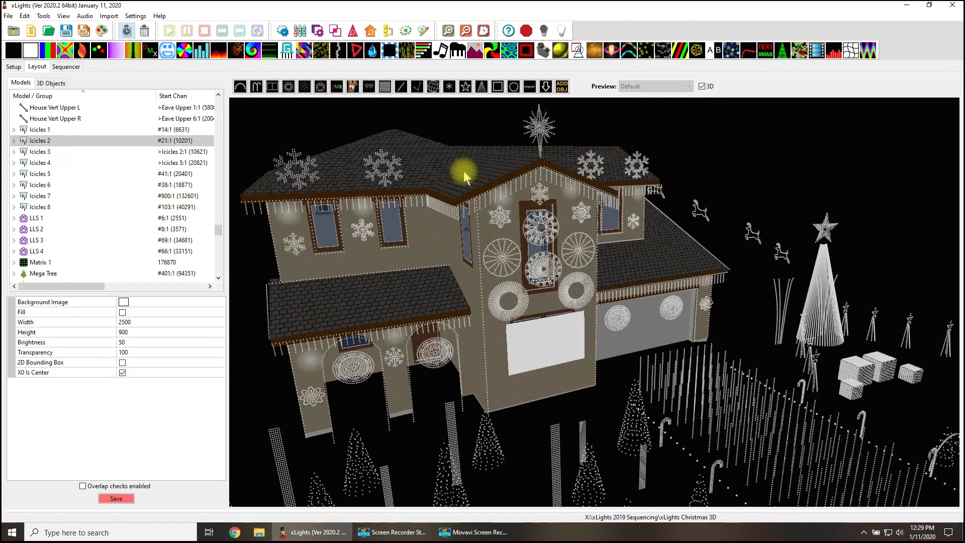
drag(464, 171, 456, 167)
click(480, 185)
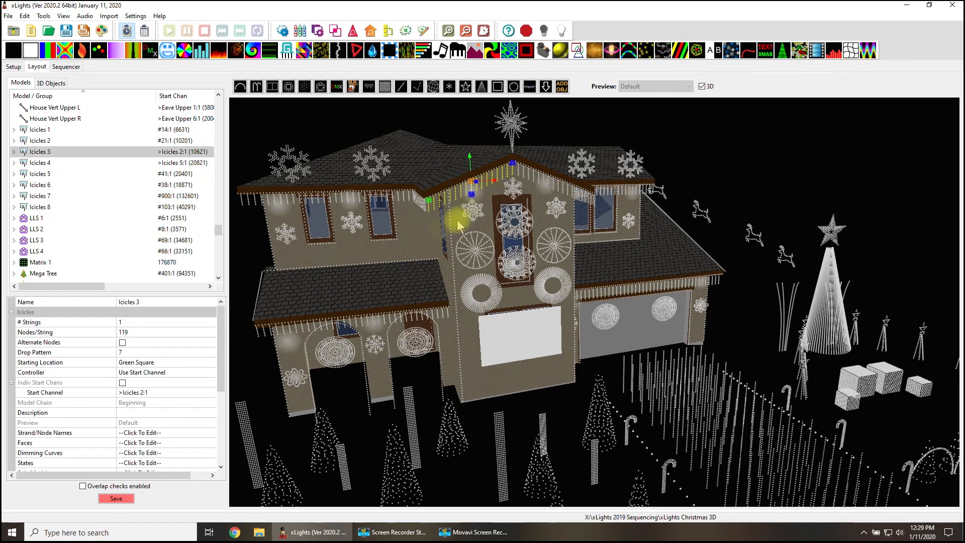
mouse_move(458, 219)
mouse_down()
mouse_move(418, 231)
mouse_move(411, 223)
mouse_move(467, 177)
mouse_up()
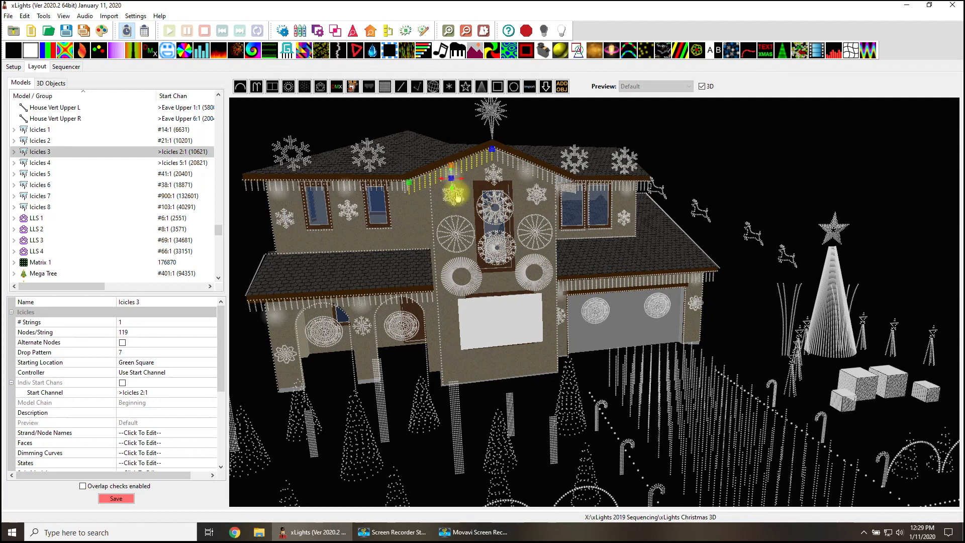
click(462, 184)
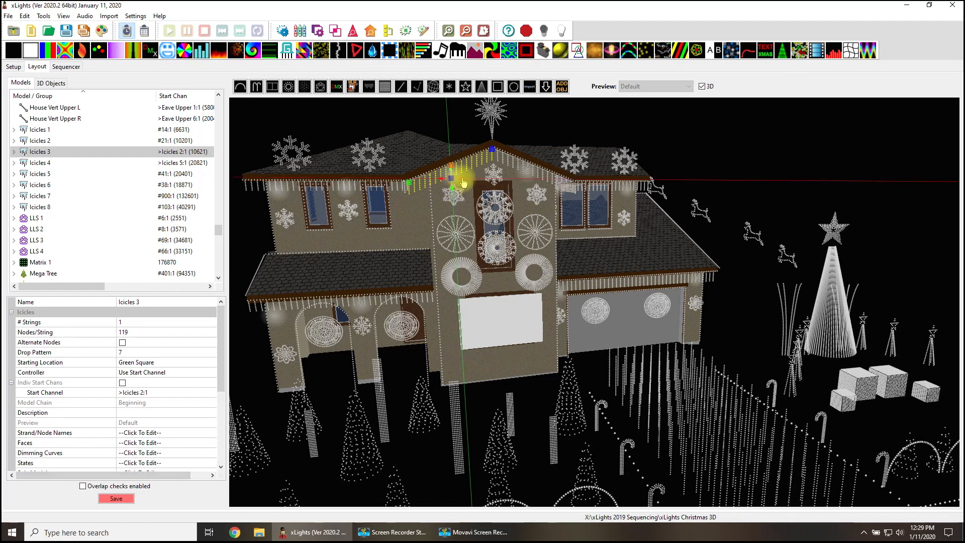
mouse_move(463, 183)
mouse_down()
mouse_move(427, 146)
mouse_move(442, 183)
mouse_move(458, 182)
mouse_move(505, 170)
mouse_move(490, 133)
mouse_move(442, 133)
mouse_move(470, 173)
mouse_move(460, 147)
mouse_move(456, 183)
mouse_move(466, 180)
mouse_up()
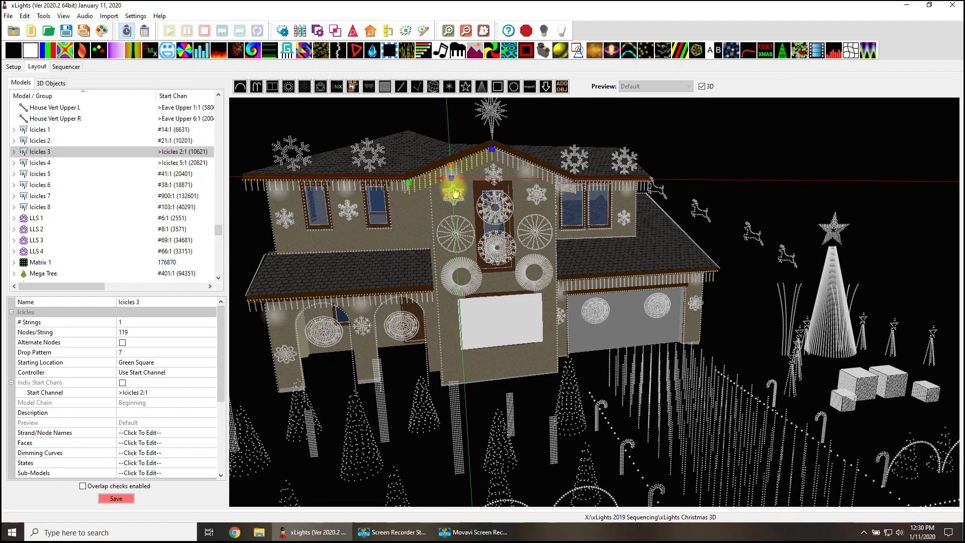
click(416, 219)
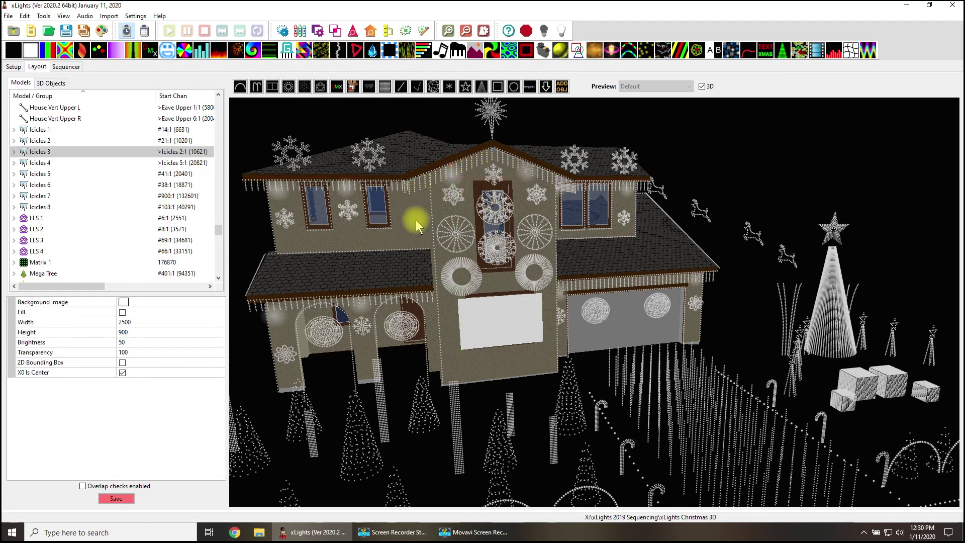
click(451, 176)
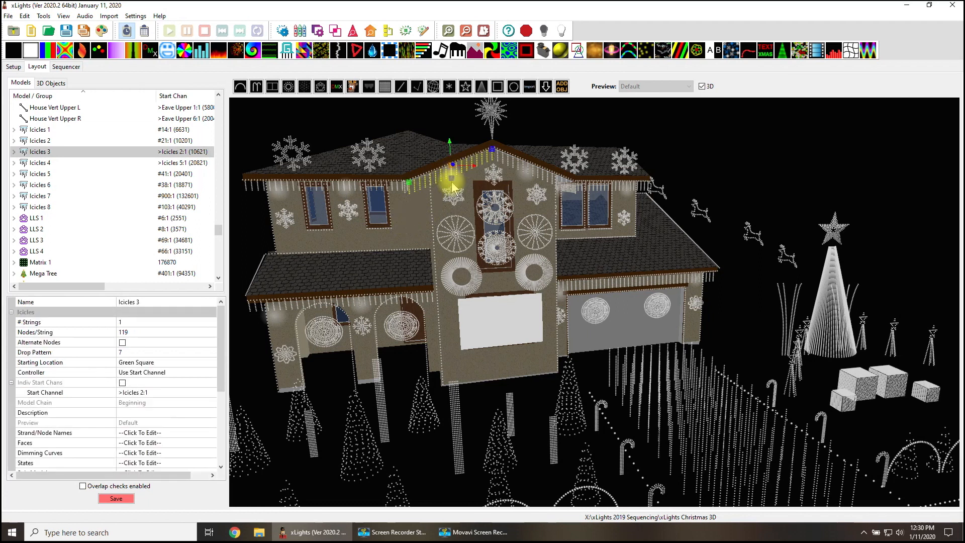
click(453, 193)
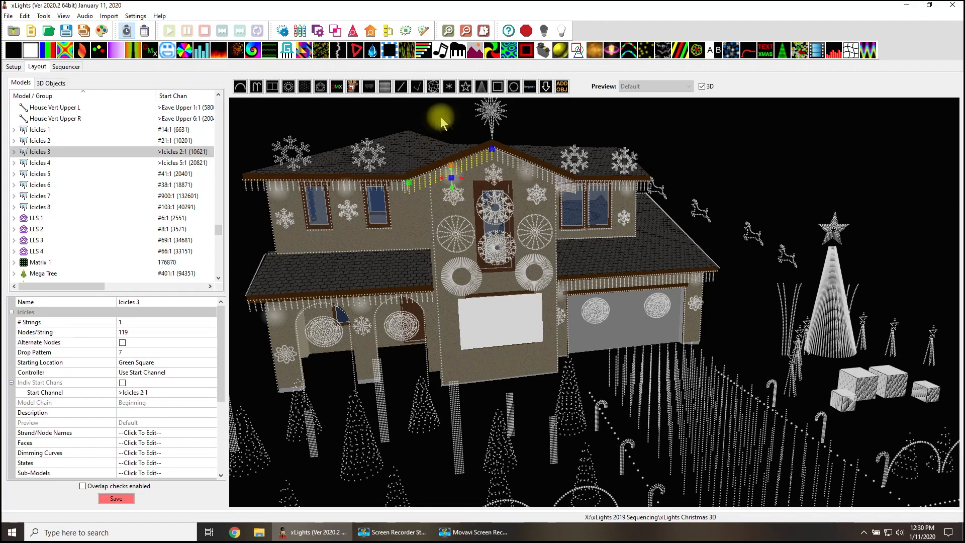
click(435, 189)
mouse_move(409, 235)
mouse_down()
mouse_move(406, 225)
mouse_move(407, 236)
mouse_move(392, 234)
mouse_up()
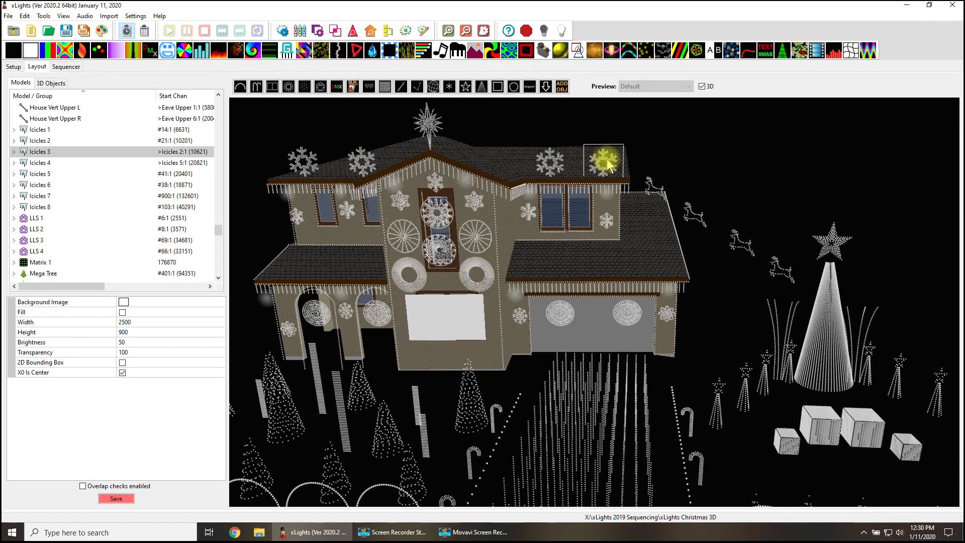
- Slide the LLS 4 snowflake right along the roof and turn it about its vertical axis
click(608, 160)
mouse_move(623, 169)
mouse_down()
mouse_move(695, 162)
mouse_move(729, 179)
mouse_move(520, 200)
mouse_up()
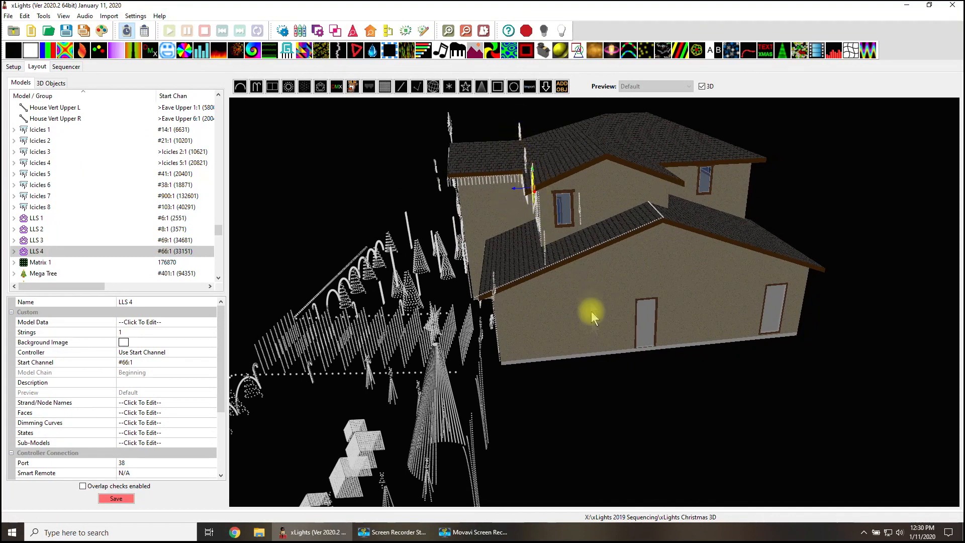
mouse_move(589, 413)
mouse_down()
mouse_move(594, 420)
mouse_move(585, 423)
mouse_move(631, 422)
mouse_move(584, 428)
mouse_move(623, 425)
mouse_move(603, 340)
mouse_up()
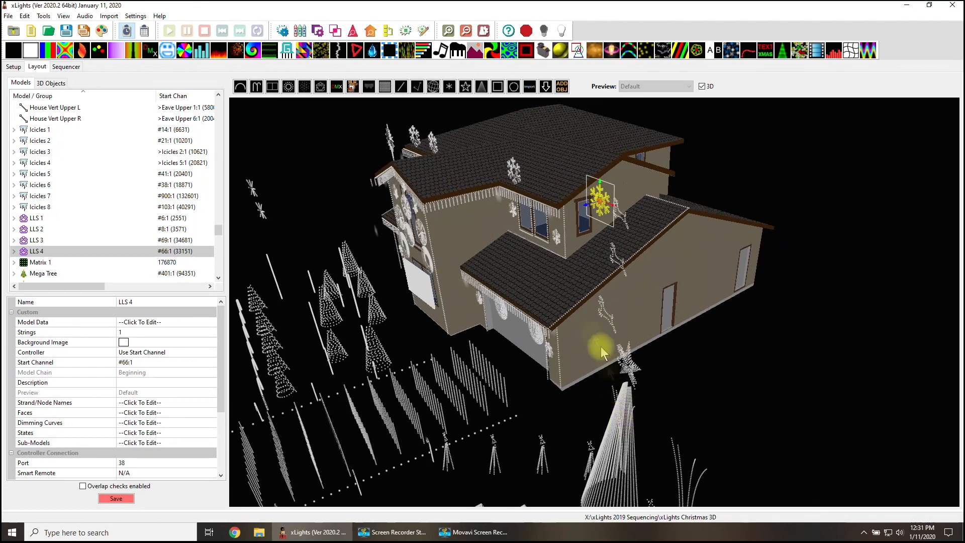
mouse_move(732, 327)
mouse_down()
mouse_move(774, 398)
mouse_move(627, 204)
mouse_up()
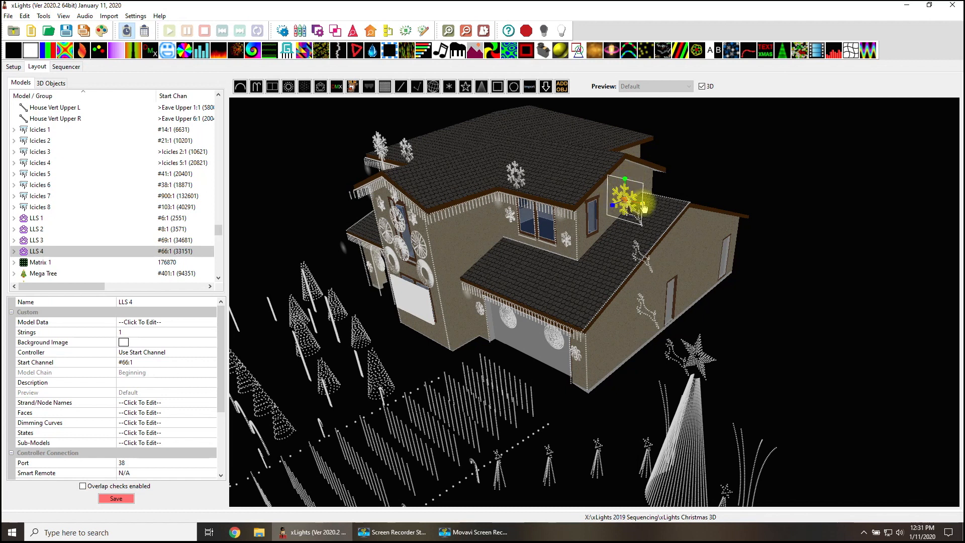
drag(631, 189, 630, 177)
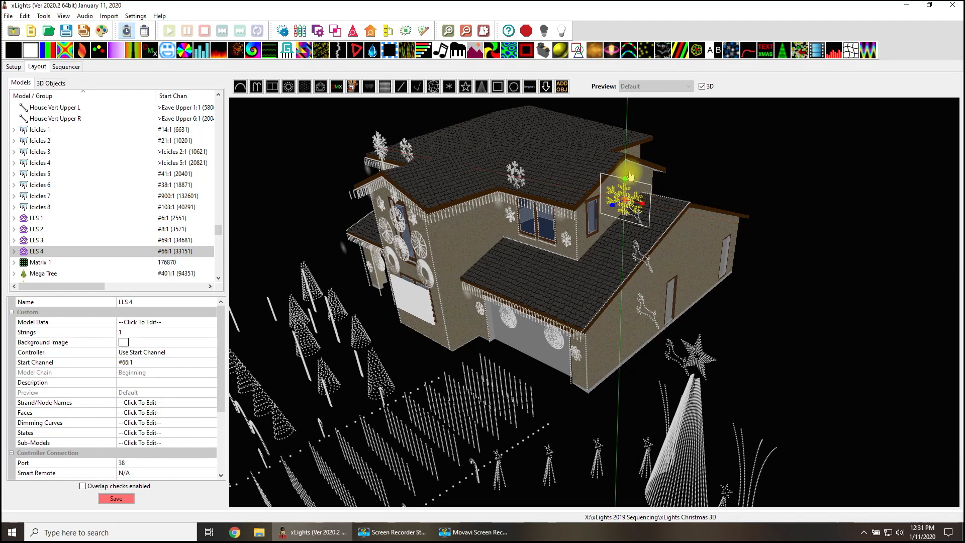
drag(686, 217, 782, 257)
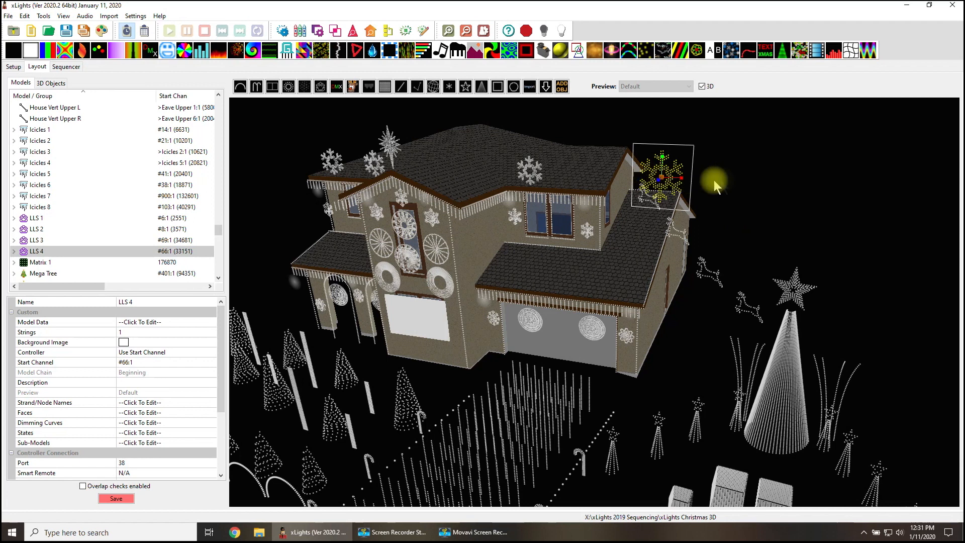
click(782, 190)
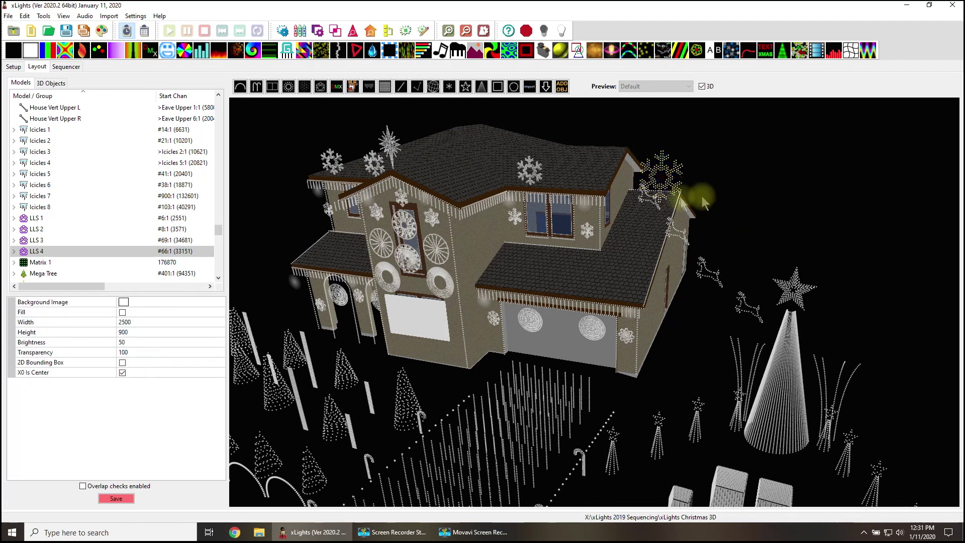
- Select LLS 3 with LLS 4 and use Resize > Match Size so both snowflakes are equal
click(531, 175)
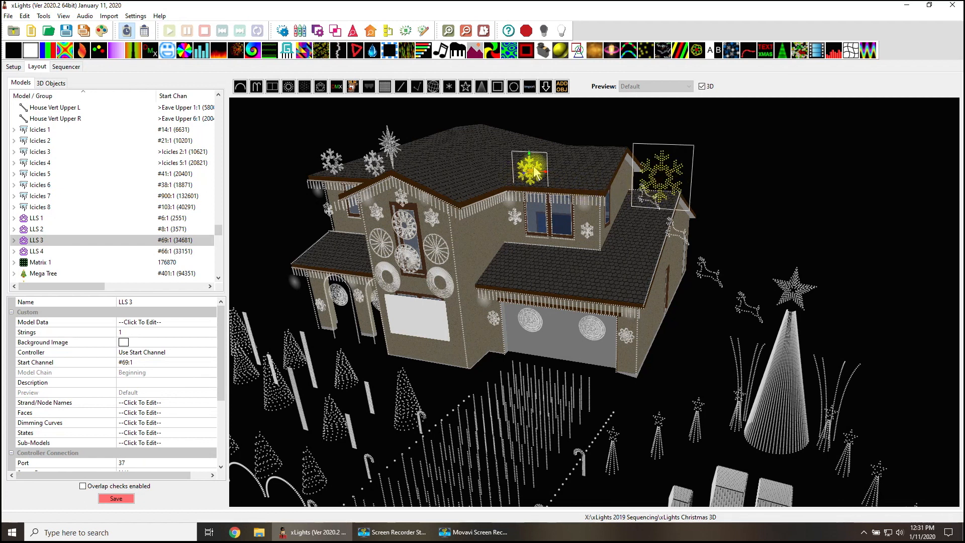
right_click(658, 174)
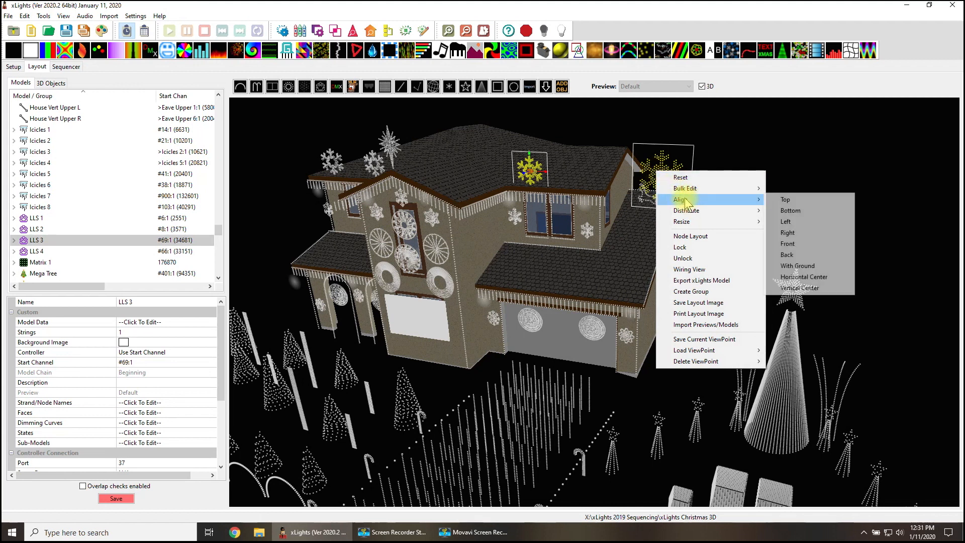
mouse_move(682, 222)
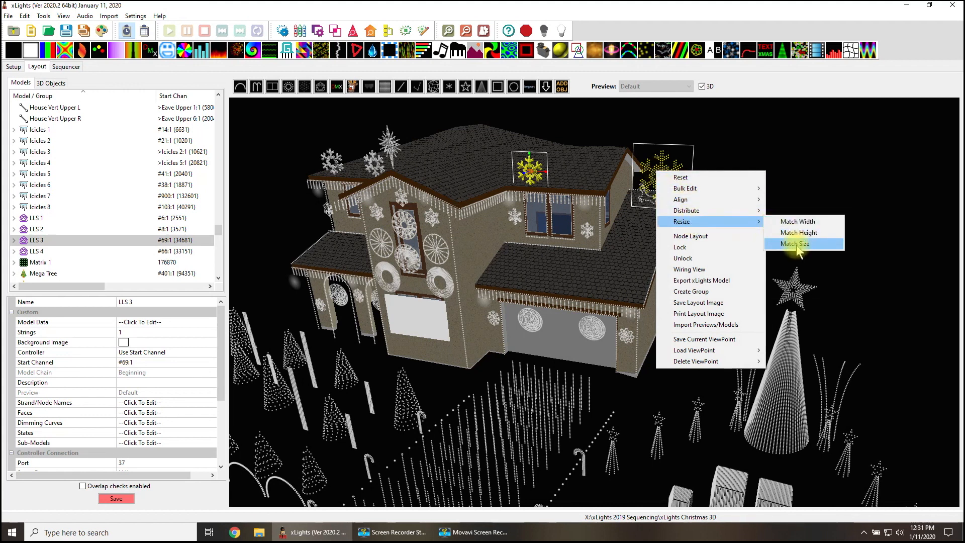
click(797, 245)
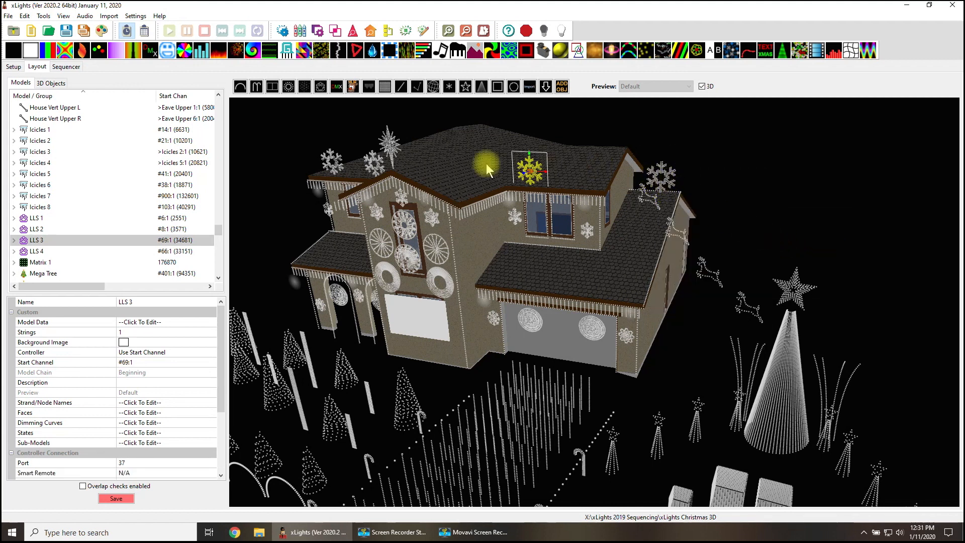
click(673, 195)
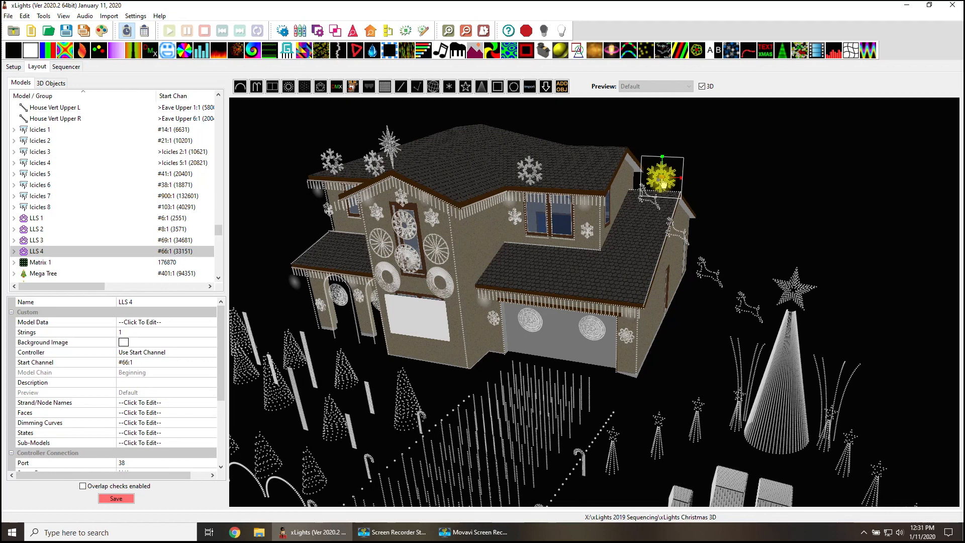
scroll(662, 181, up, 2)
scroll(653, 192, up, 2)
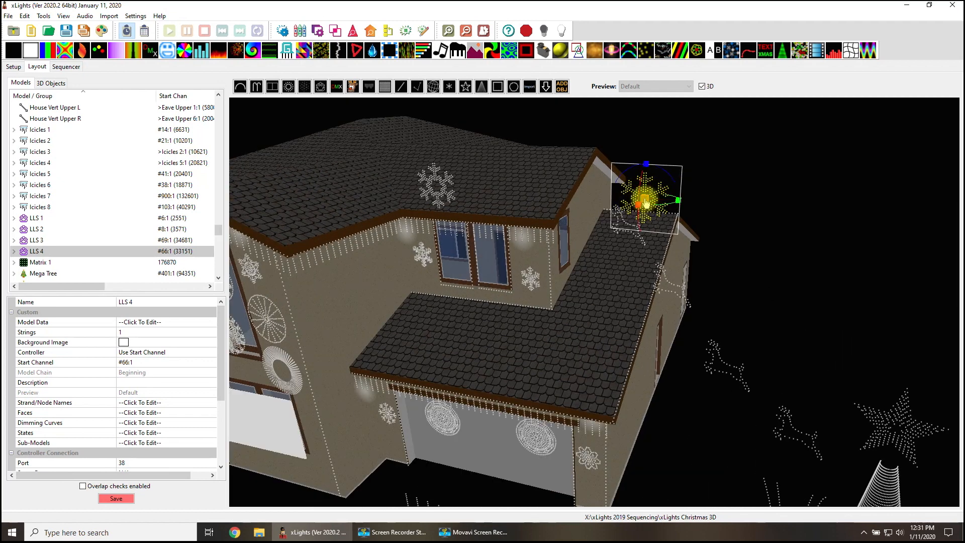
- Reselect LLS 4, switch its gizmo to translate, and move it left onto the upper roof
drag(747, 216, 692, 222)
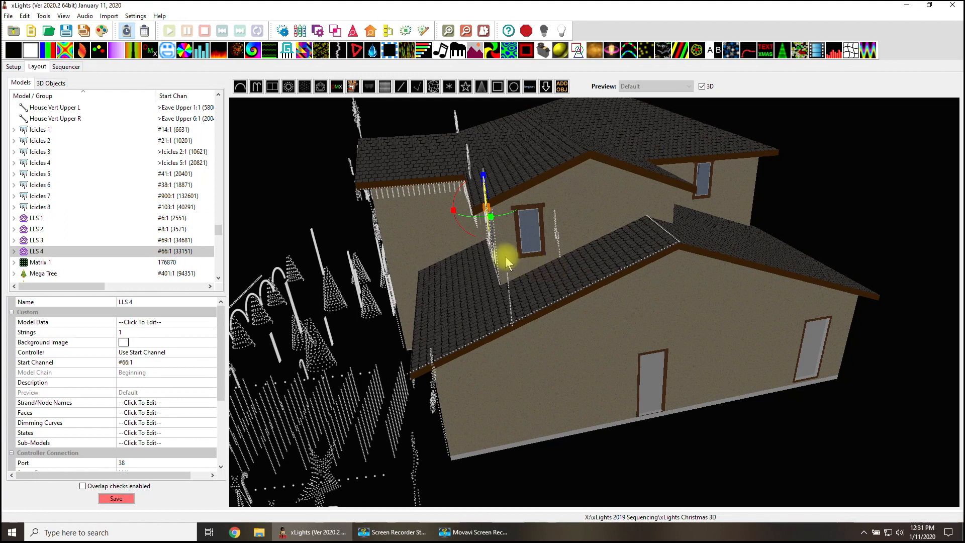
click(491, 220)
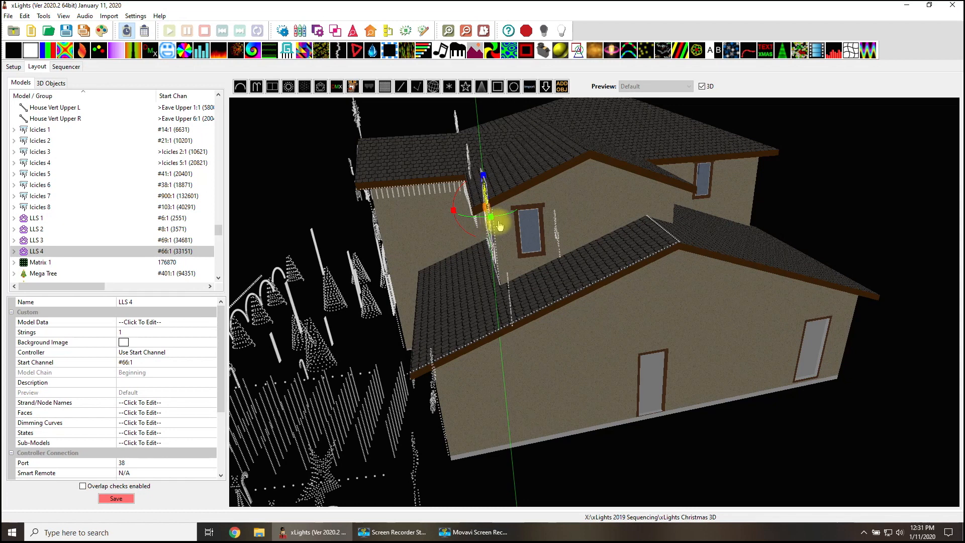
mouse_move(497, 229)
mouse_down()
mouse_move(626, 340)
mouse_move(686, 337)
mouse_up()
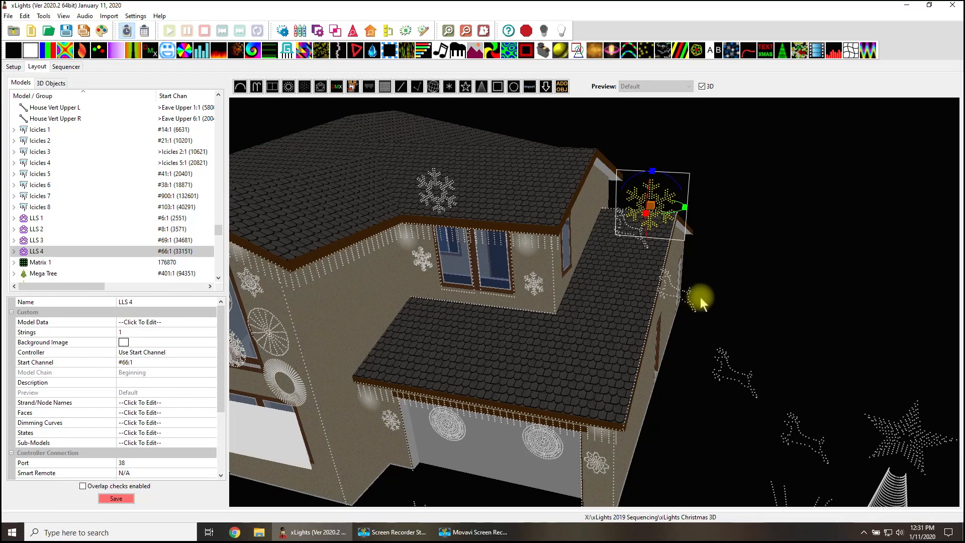
click(740, 227)
click(659, 215)
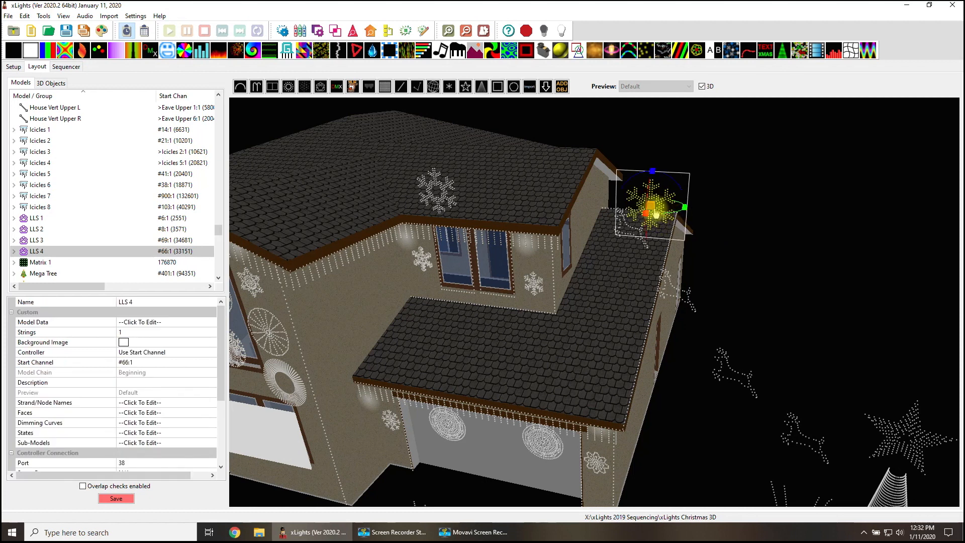
click(659, 215)
mouse_move(653, 213)
mouse_down()
mouse_move(555, 205)
mouse_move(550, 230)
mouse_up()
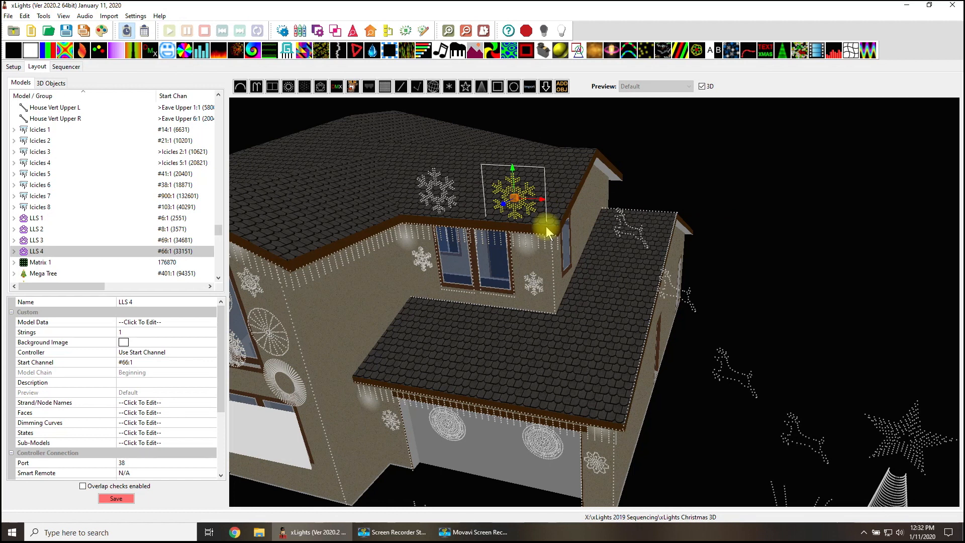
- Paste a copy as LLS 5, slide it right, and tip it flat onto the lower roof
key(ctrl+v)
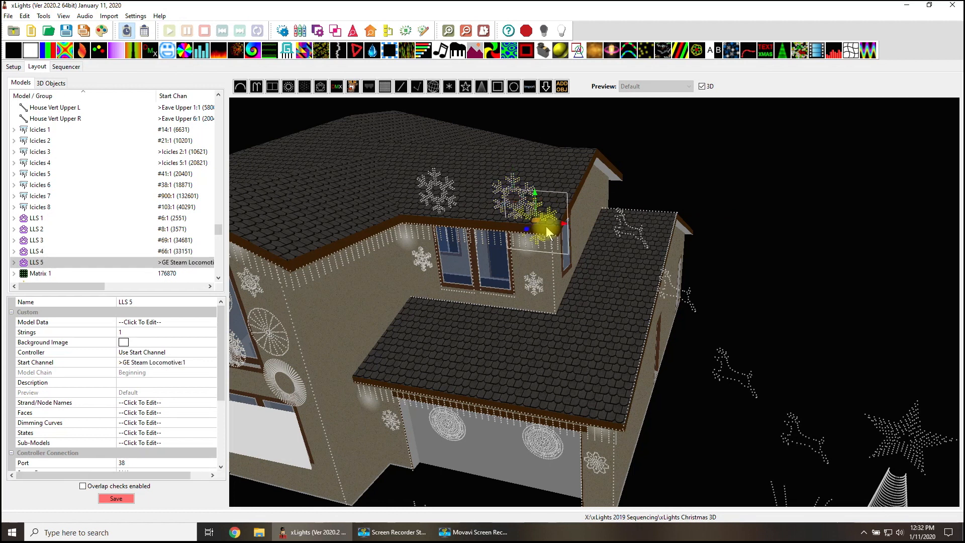
mouse_move(547, 227)
mouse_down()
mouse_move(614, 226)
mouse_move(595, 289)
mouse_up()
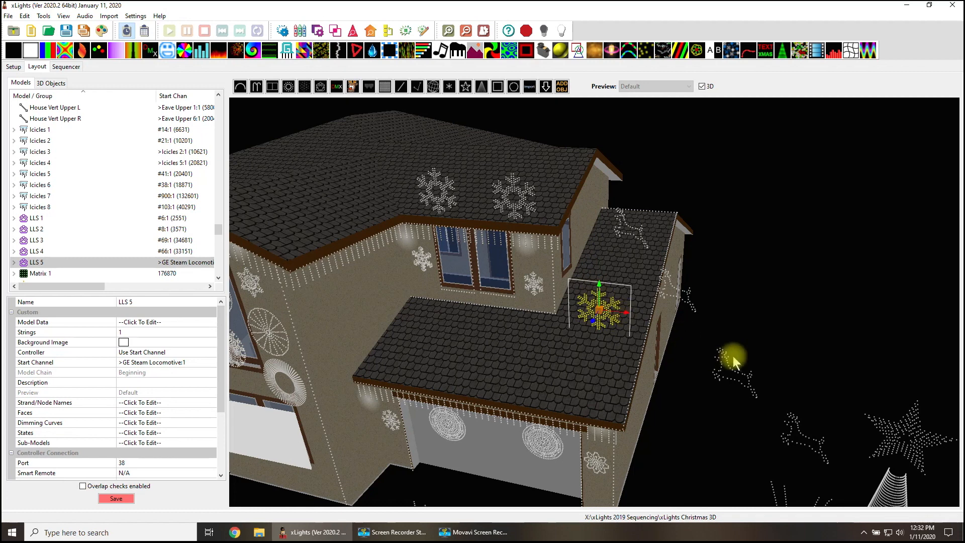
mouse_move(690, 441)
mouse_down()
mouse_move(662, 449)
mouse_move(568, 368)
mouse_up()
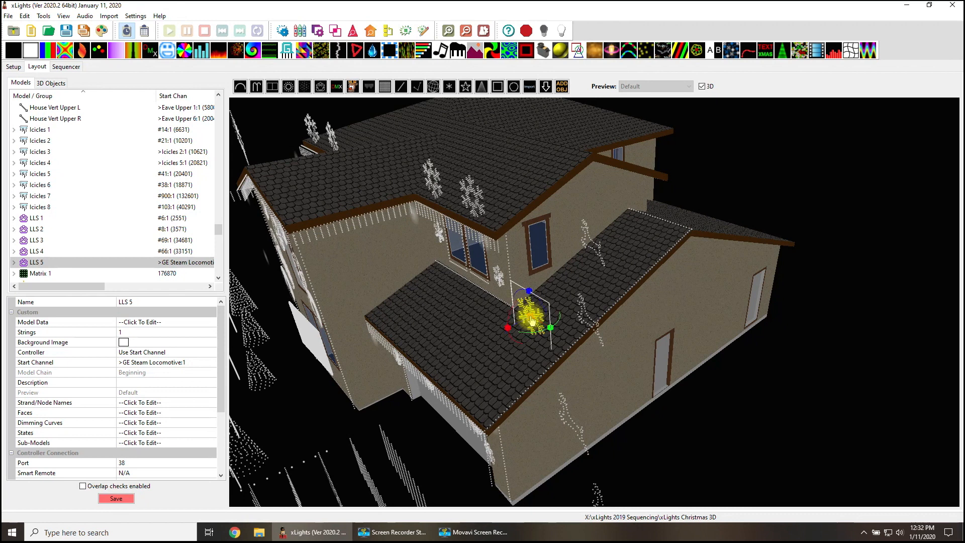
mouse_move(610, 370)
mouse_down()
mouse_move(604, 383)
mouse_move(496, 333)
mouse_move(491, 312)
mouse_move(510, 305)
mouse_move(524, 319)
mouse_move(514, 307)
mouse_up()
click(513, 306)
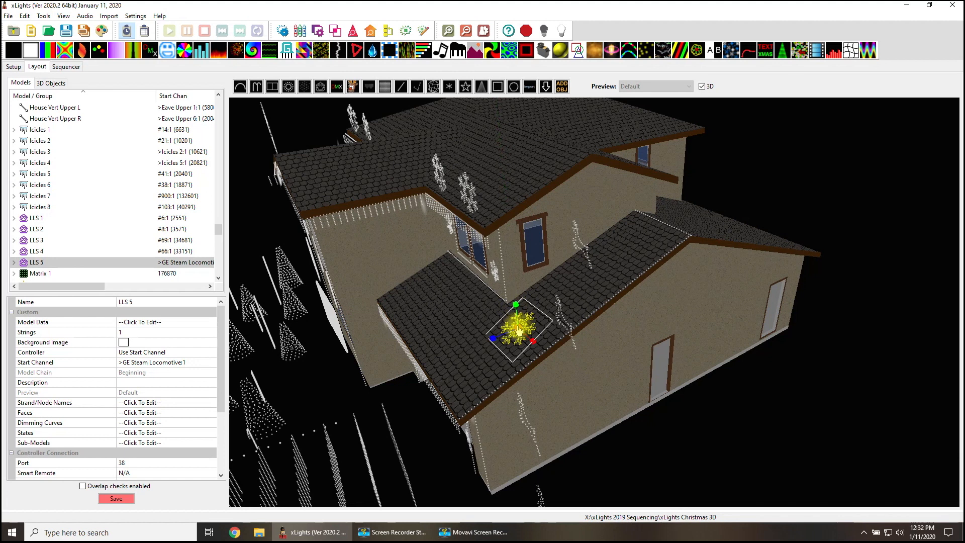
- Shift LLS 5 down and left along the lower roof into position
mouse_move(519, 330)
mouse_down()
mouse_move(498, 338)
mouse_move(516, 313)
mouse_up()
drag(573, 367, 636, 381)
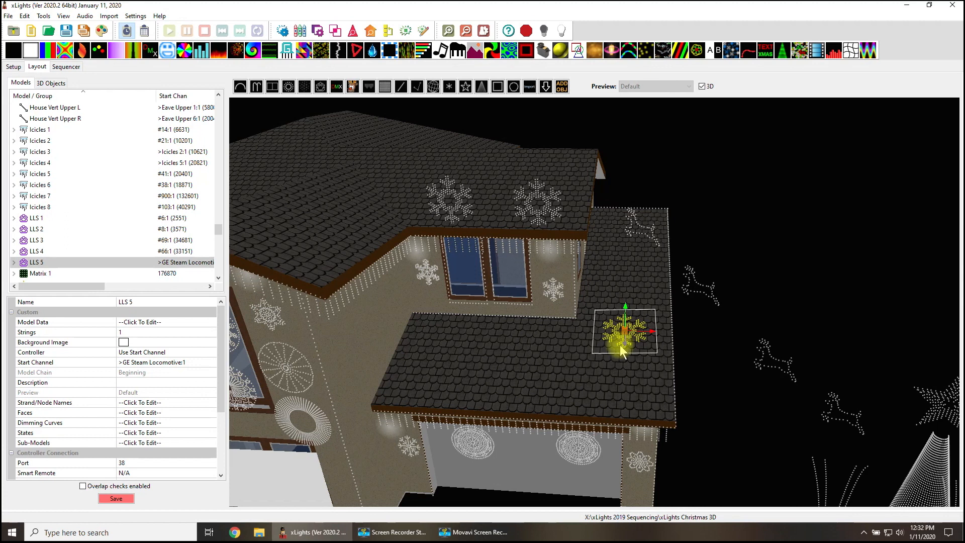
drag(626, 348, 616, 366)
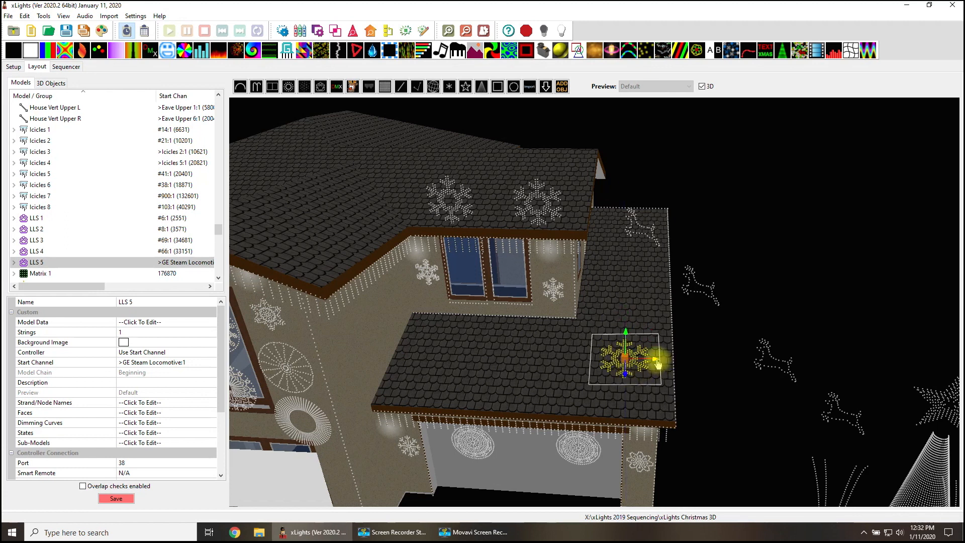
drag(617, 366, 479, 375)
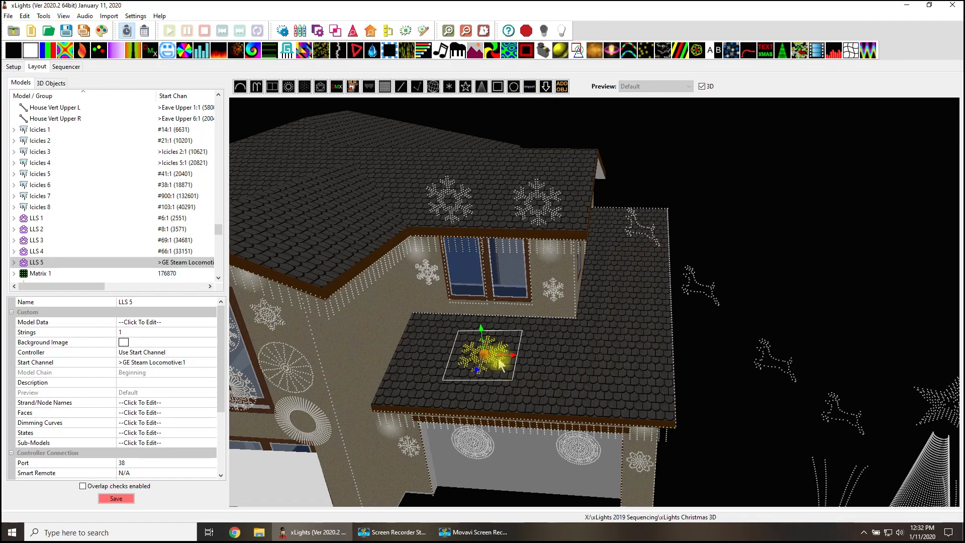
scroll(593, 381, down, 3)
scroll(638, 423, down, 2)
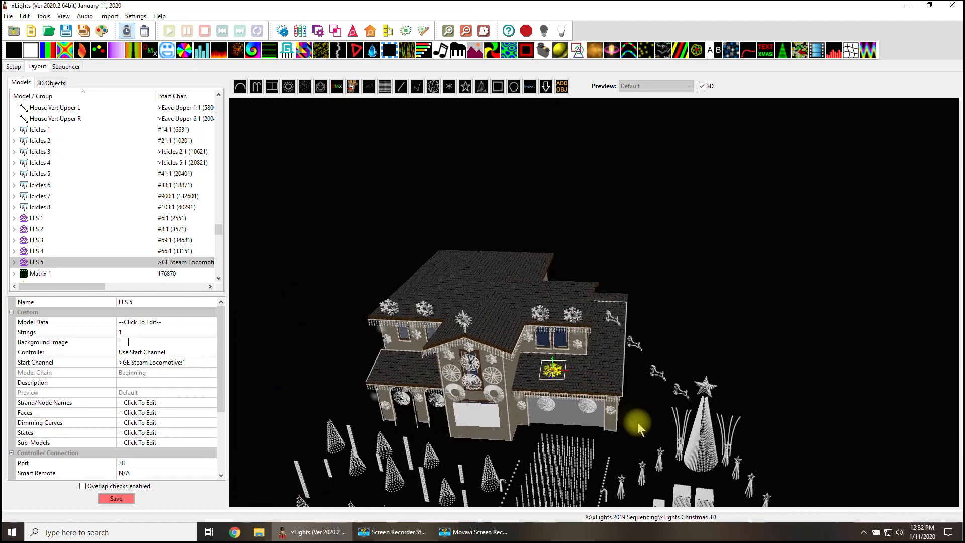
scroll(648, 412, down, 2)
- Drop LLS 5 down onto the garage roof and nudge it sideways along X into place
mouse_move(647, 410)
middle_down()
mouse_move(660, 390)
mouse_move(609, 355)
middle_up()
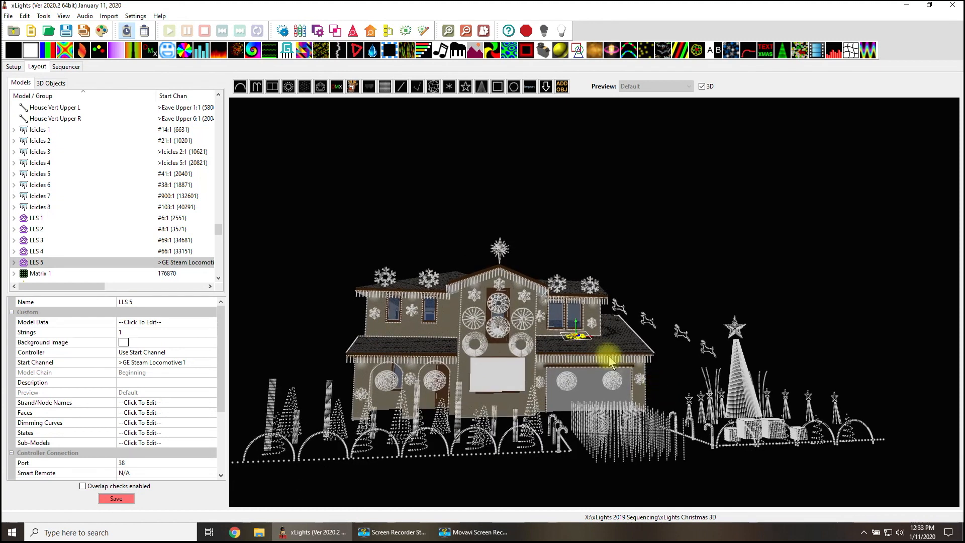
drag(577, 327, 577, 334)
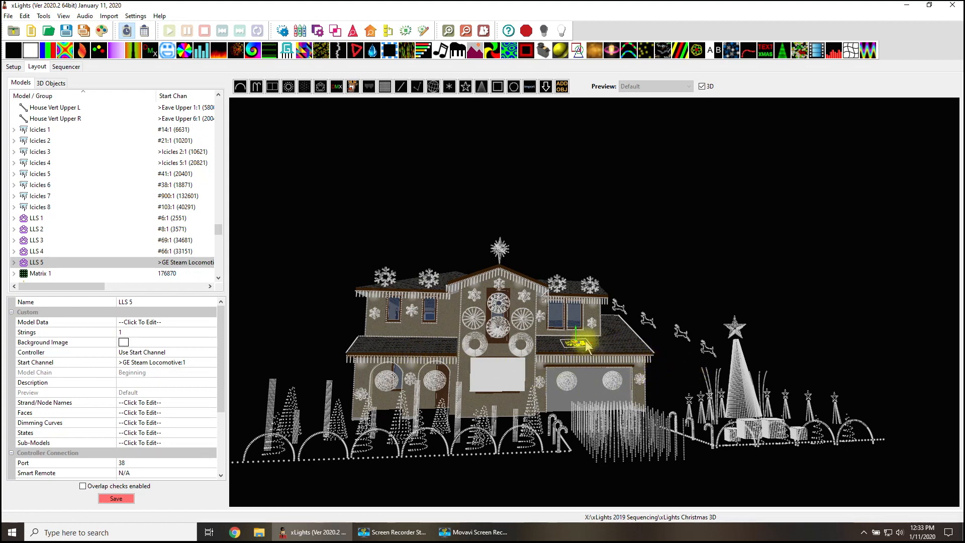
scroll(575, 364, up, 2)
scroll(574, 364, up, 3)
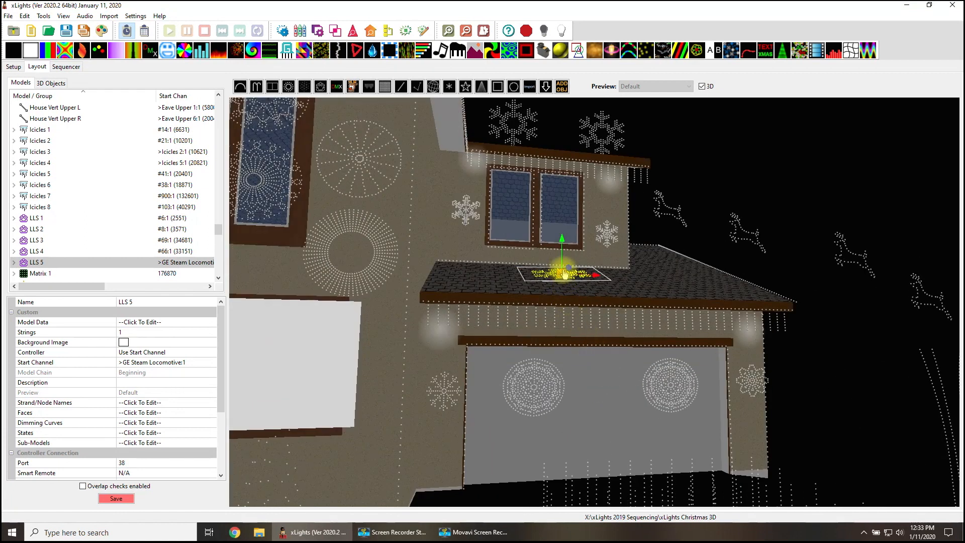
drag(561, 277, 571, 280)
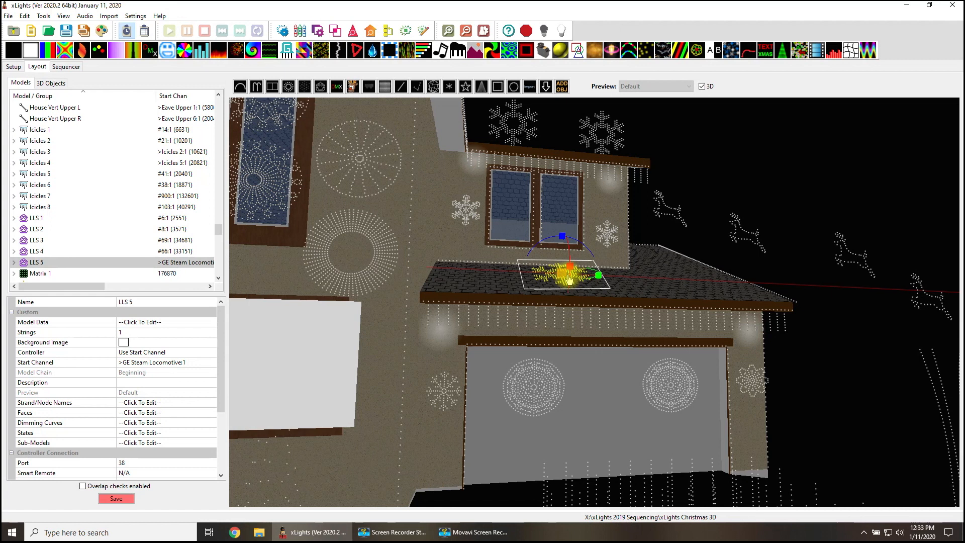
drag(814, 299, 853, 320)
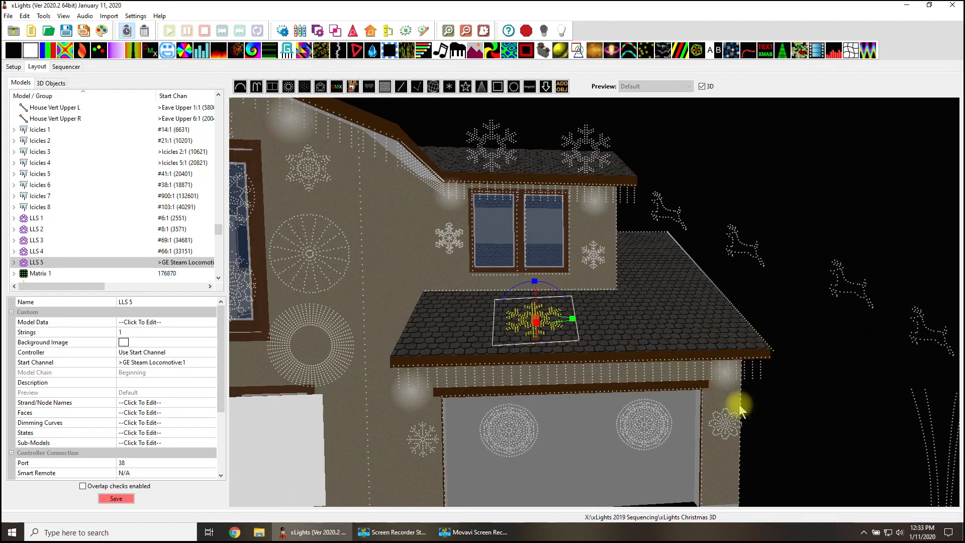
scroll(637, 443, down, 3)
scroll(600, 454, down, 3)
scroll(598, 431, down, 3)
scroll(605, 424, down, 3)
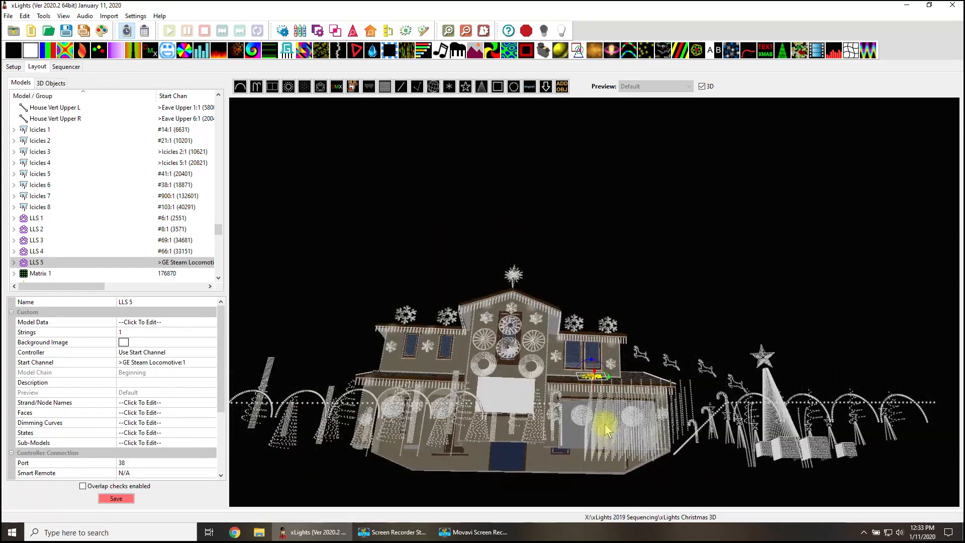
drag(605, 424, 573, 407)
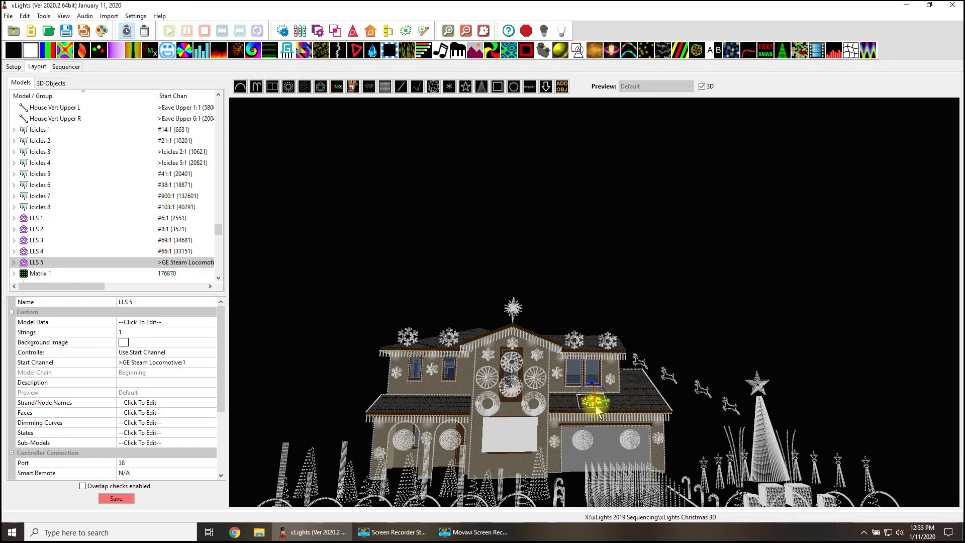
- Delete the selected LLS 5 snowflake and look over the house from above
key(Delete)
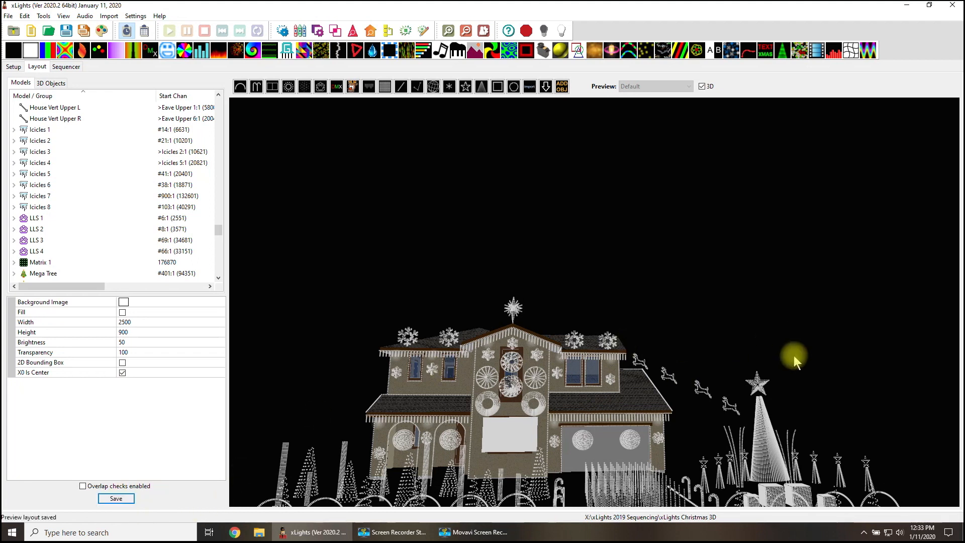
drag(794, 355, 799, 321)
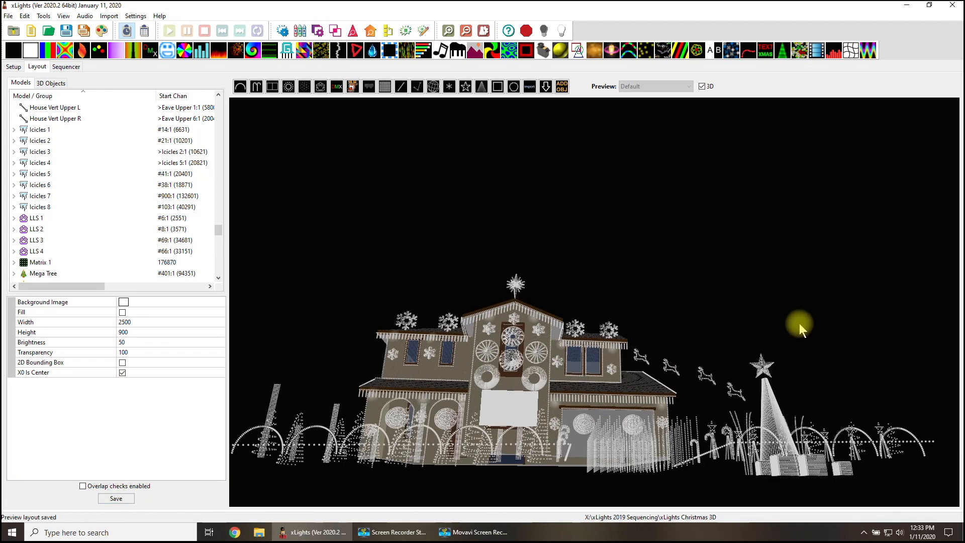
mouse_move(804, 333)
mouse_down()
mouse_move(766, 343)
mouse_move(729, 393)
mouse_move(726, 374)
mouse_up()
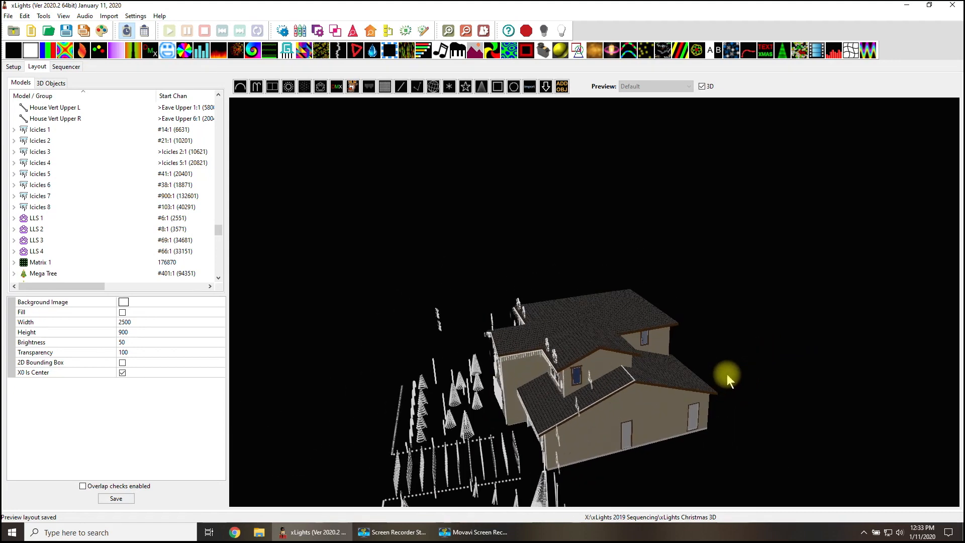
scroll(578, 458, up, 2)
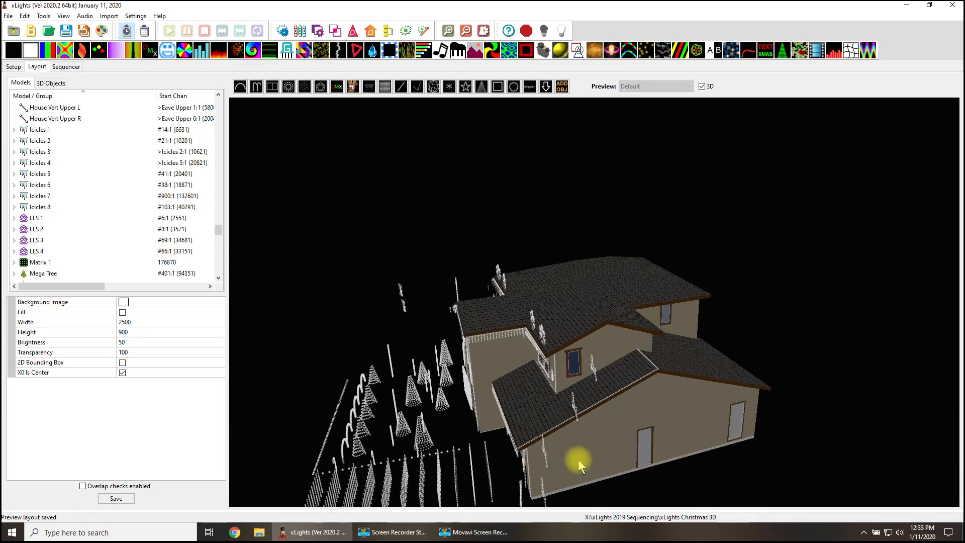
scroll(578, 460, up, 3)
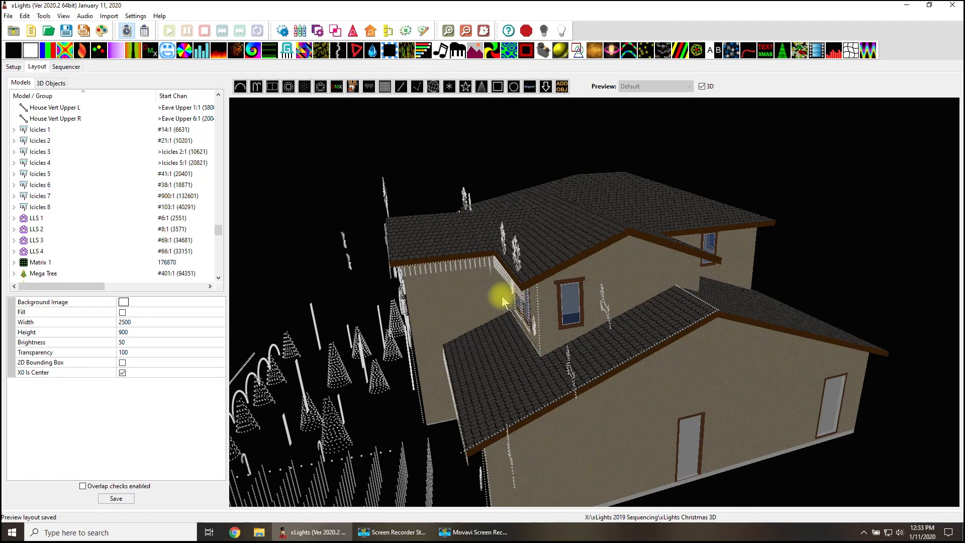
scroll(499, 301, up, 2)
click(543, 290)
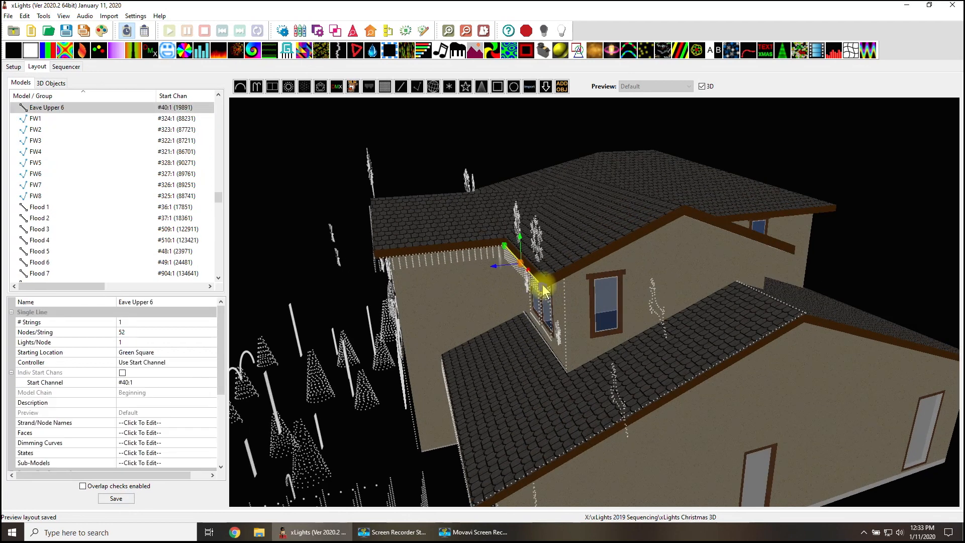
mouse_move(523, 325)
mouse_down()
mouse_move(489, 382)
mouse_move(491, 420)
mouse_move(500, 397)
mouse_move(539, 442)
mouse_move(502, 448)
mouse_up()
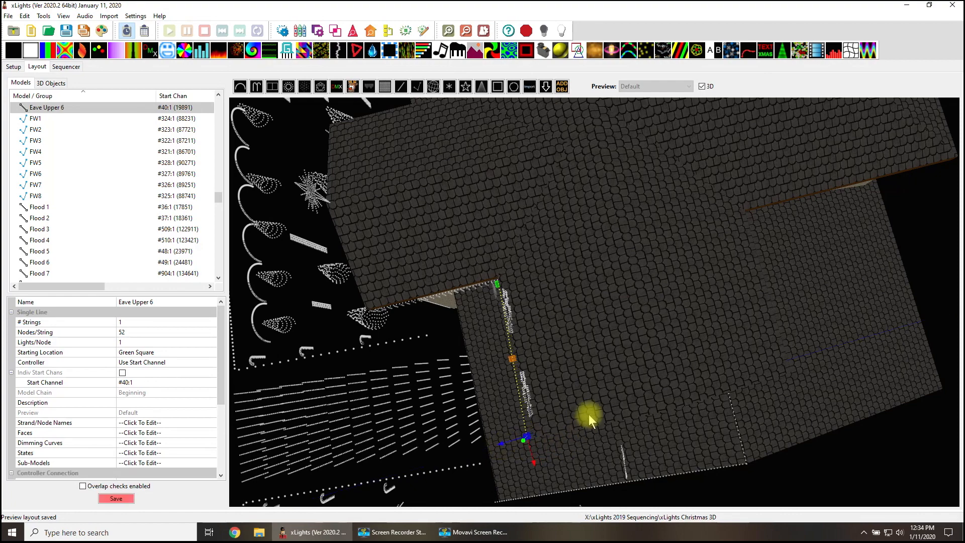
mouse_move(580, 434)
mouse_down()
mouse_move(626, 448)
mouse_move(690, 389)
mouse_up()
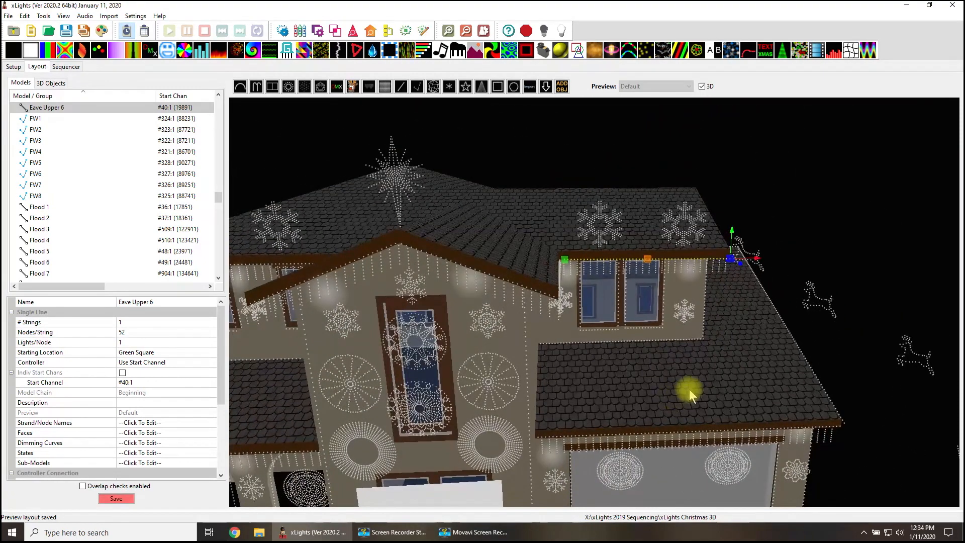
click(688, 390)
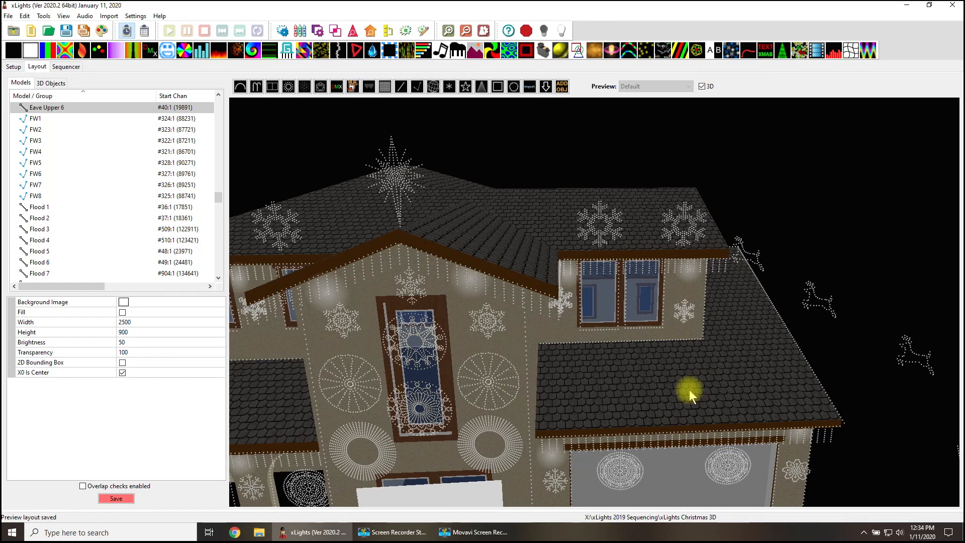
scroll(689, 390, down, 3)
mouse_move(687, 397)
mouse_down()
mouse_move(681, 422)
mouse_move(670, 411)
mouse_move(679, 414)
mouse_move(646, 420)
mouse_move(595, 467)
mouse_up()
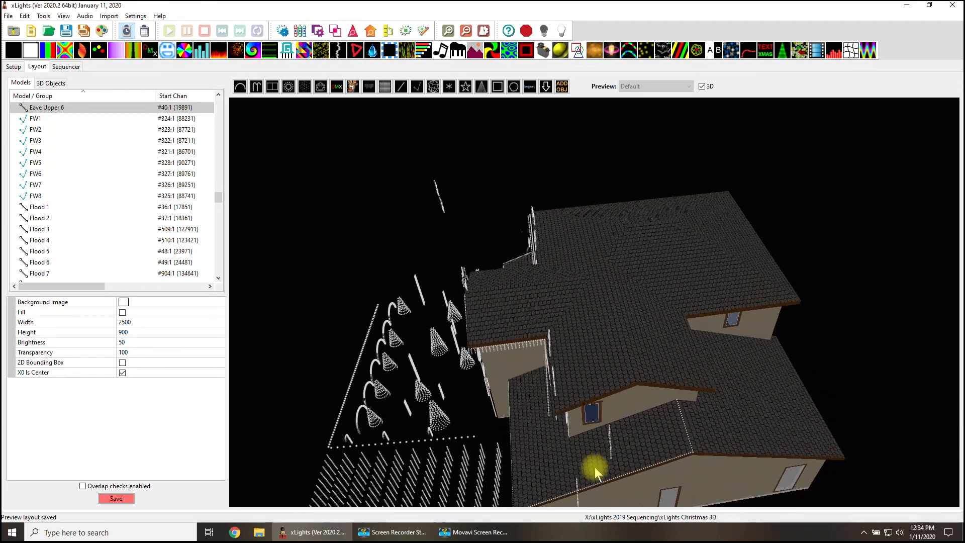
click(549, 416)
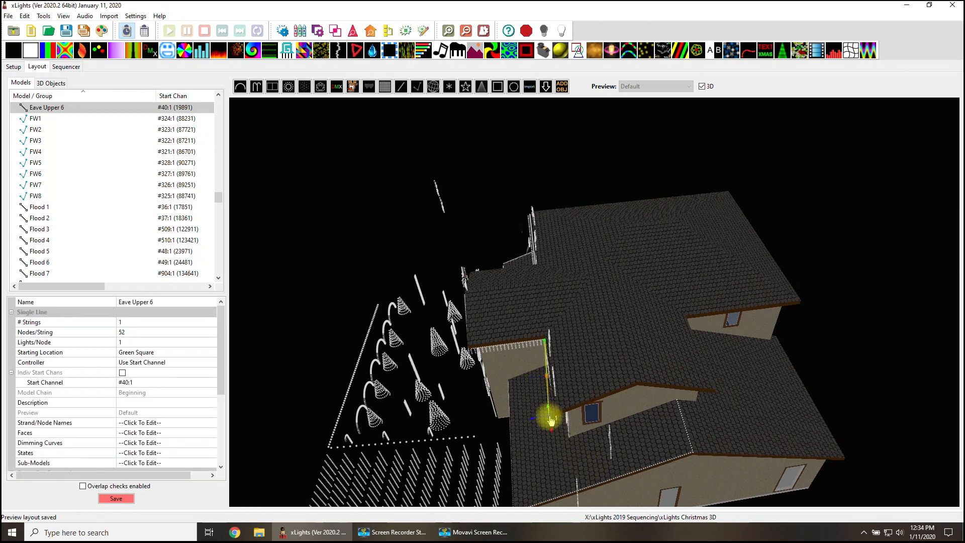
click(538, 421)
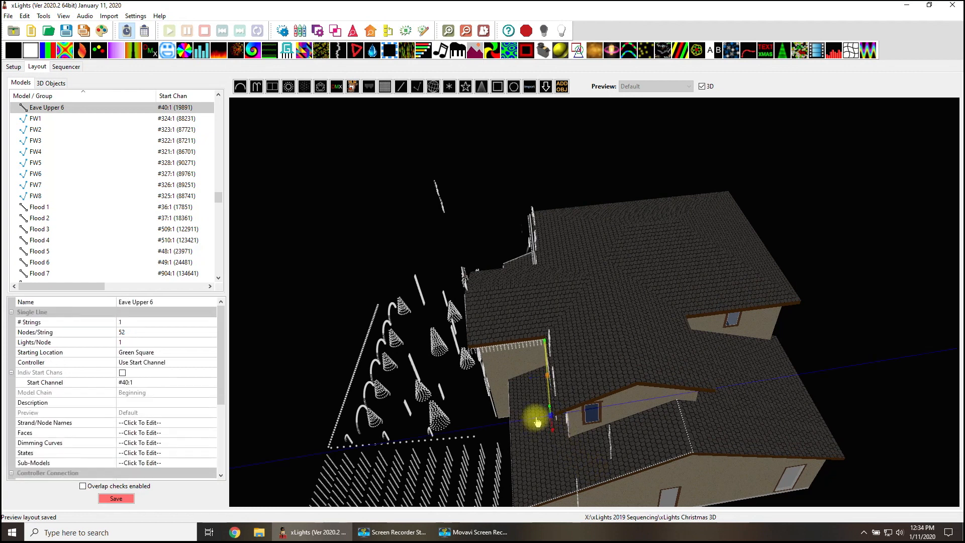
drag(538, 424, 542, 426)
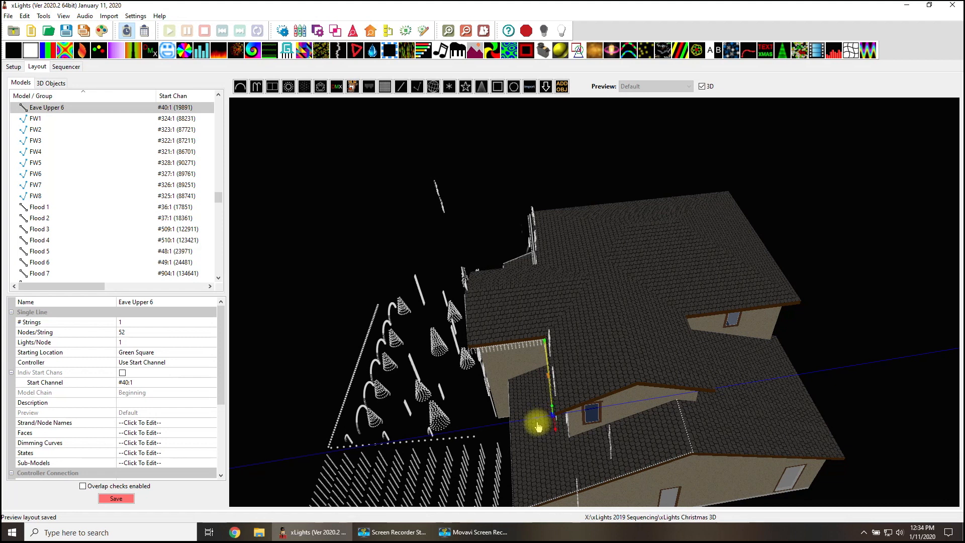
scroll(557, 452, up, 2)
scroll(564, 450, up, 2)
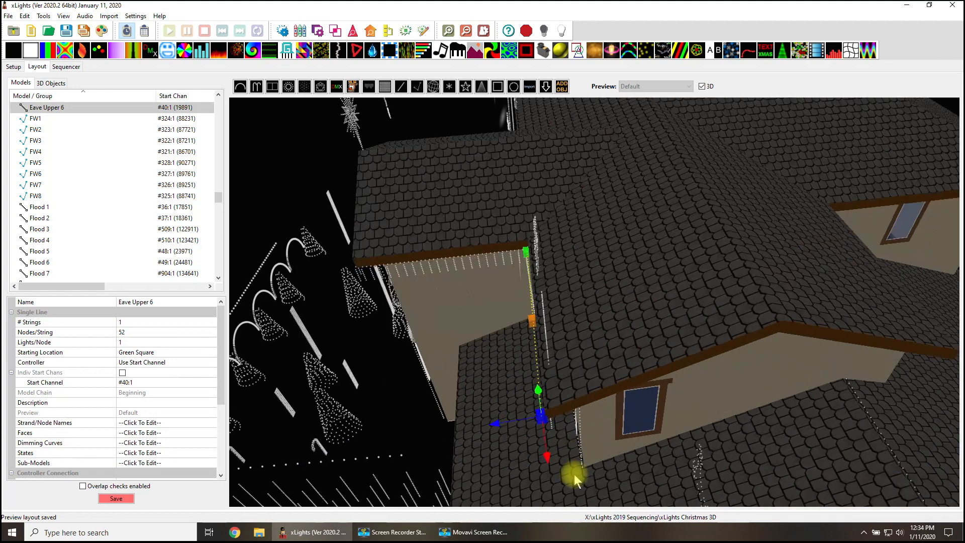
scroll(574, 475, up, 2)
scroll(577, 475, up, 2)
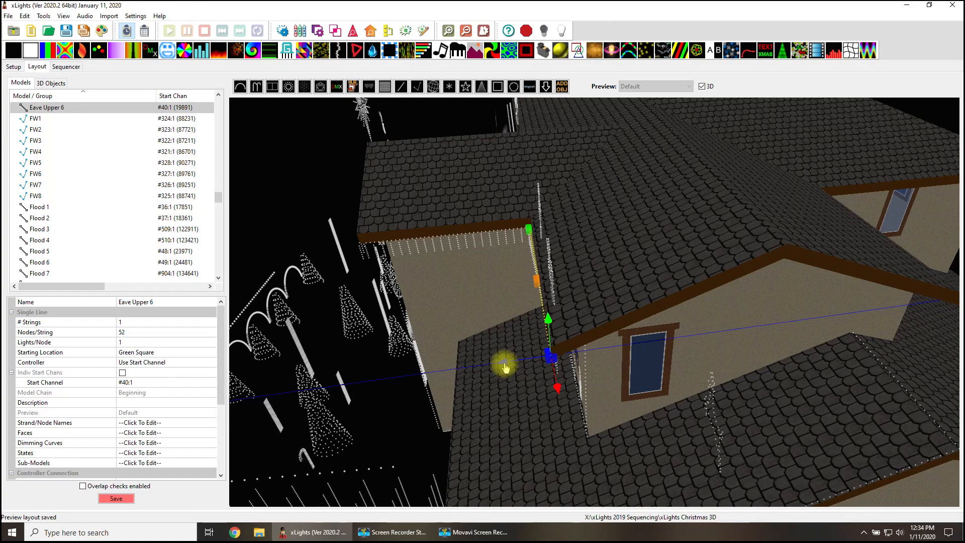
scroll(499, 387, down, 5)
drag(563, 404, 784, 365)
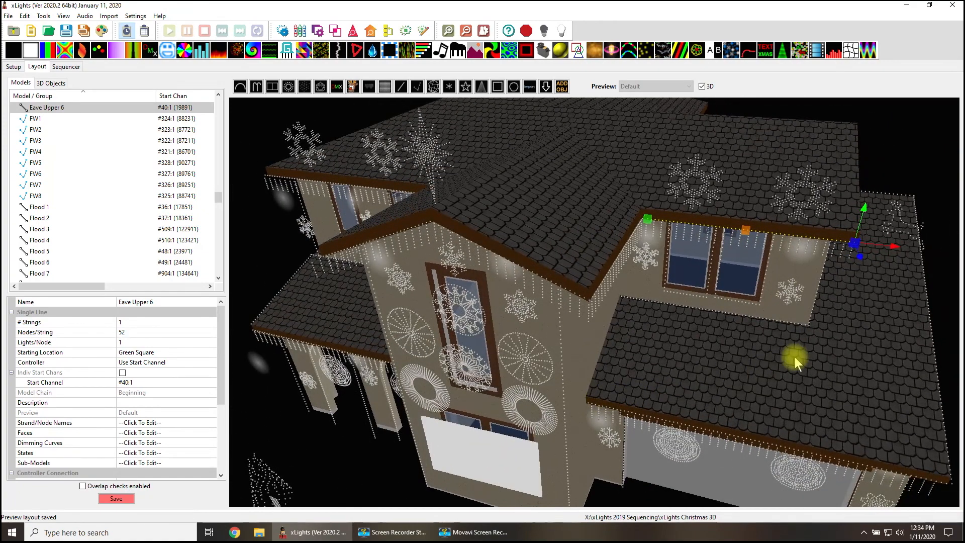
click(795, 356)
scroll(794, 360, down, 2)
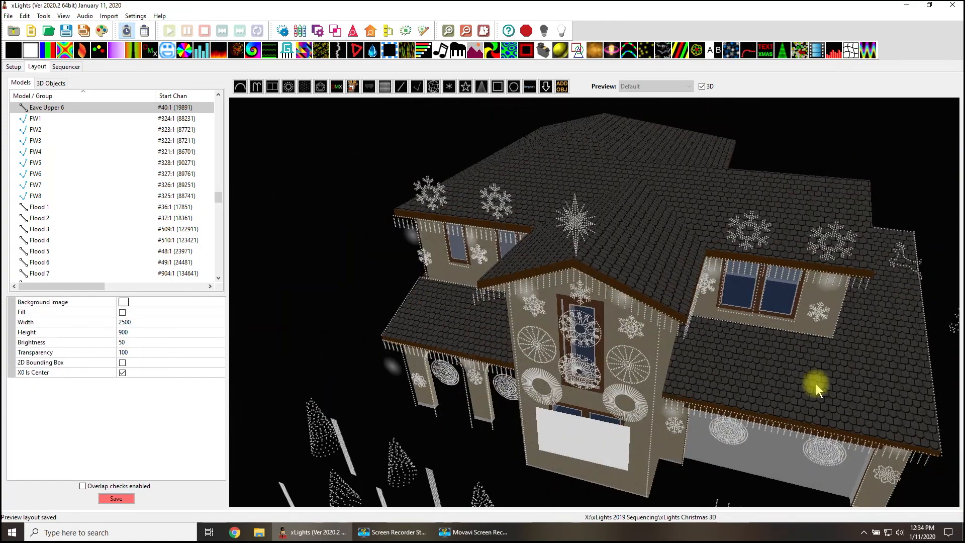
scroll(816, 383, up, 3)
drag(746, 399, 760, 384)
scroll(759, 388, down, 3)
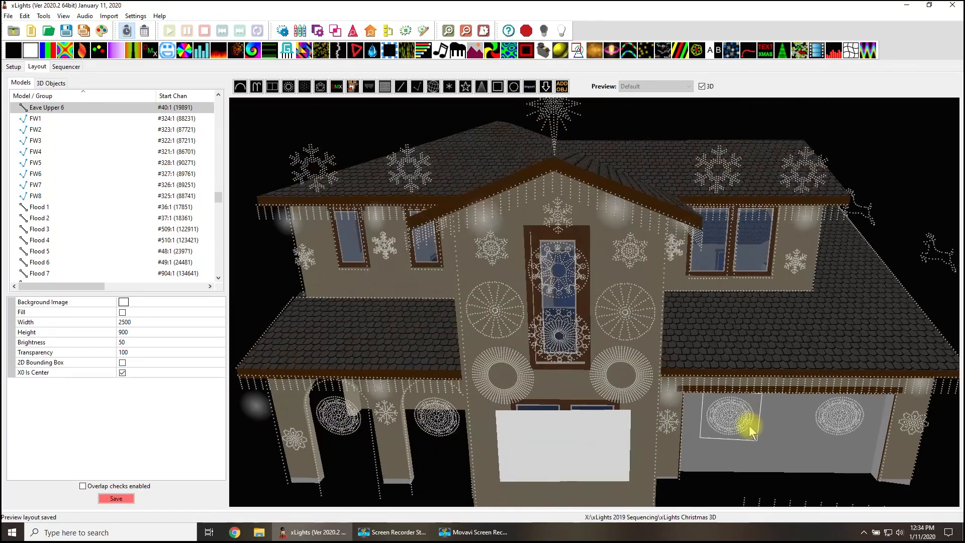
drag(750, 475, 758, 457)
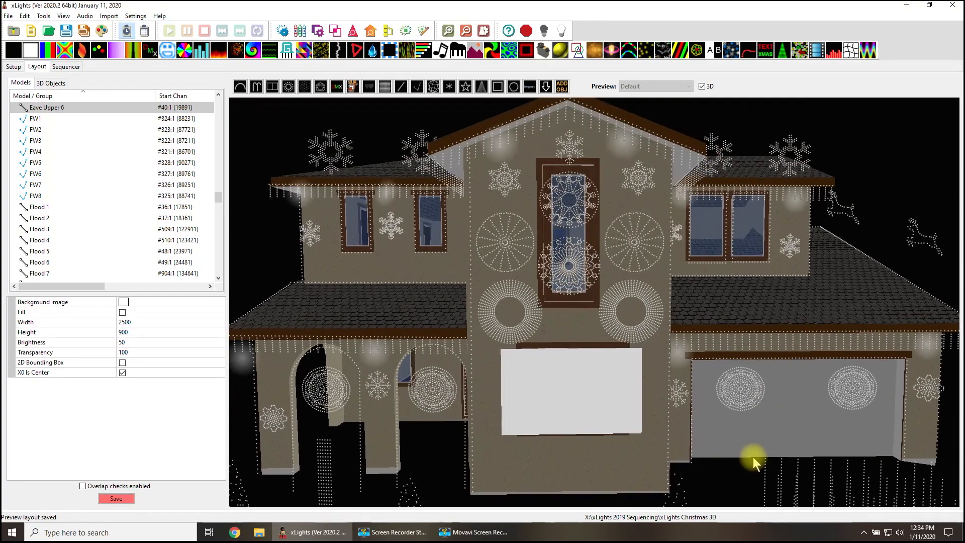
scroll(754, 457, down, 2)
drag(775, 452, 767, 450)
scroll(767, 450, down, 2)
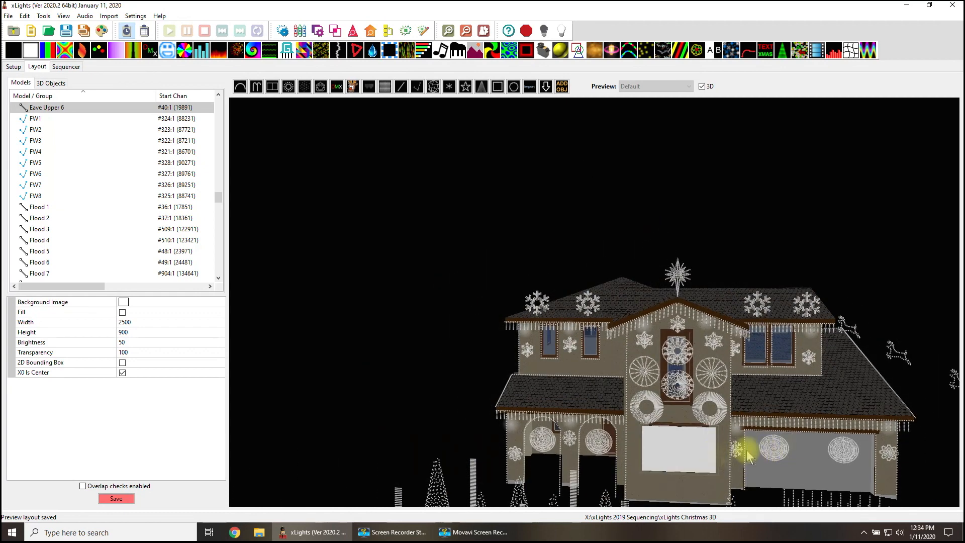
scroll(905, 456, up, 2)
scroll(893, 453, up, 2)
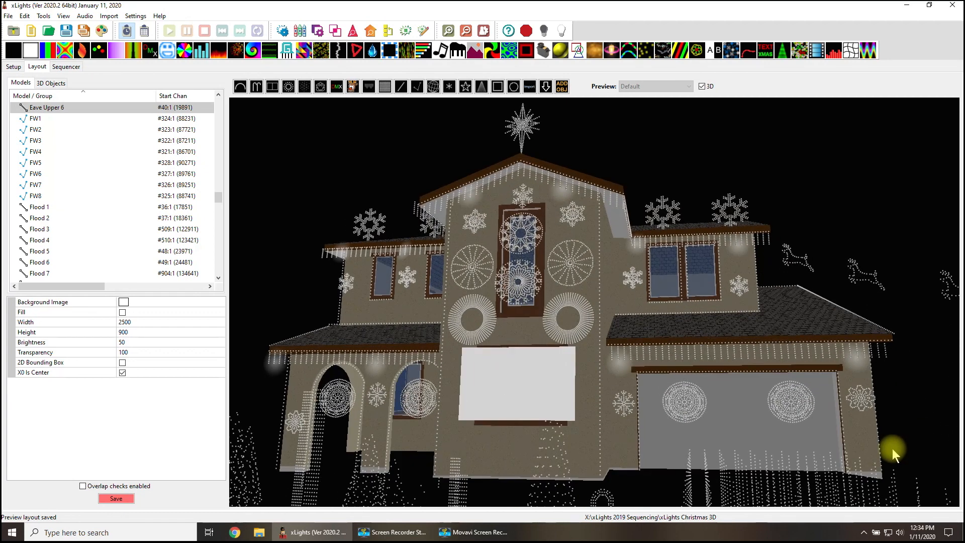
mouse_move(892, 449)
mouse_down()
mouse_move(887, 454)
mouse_move(917, 456)
mouse_up()
scroll(887, 455, up, 1)
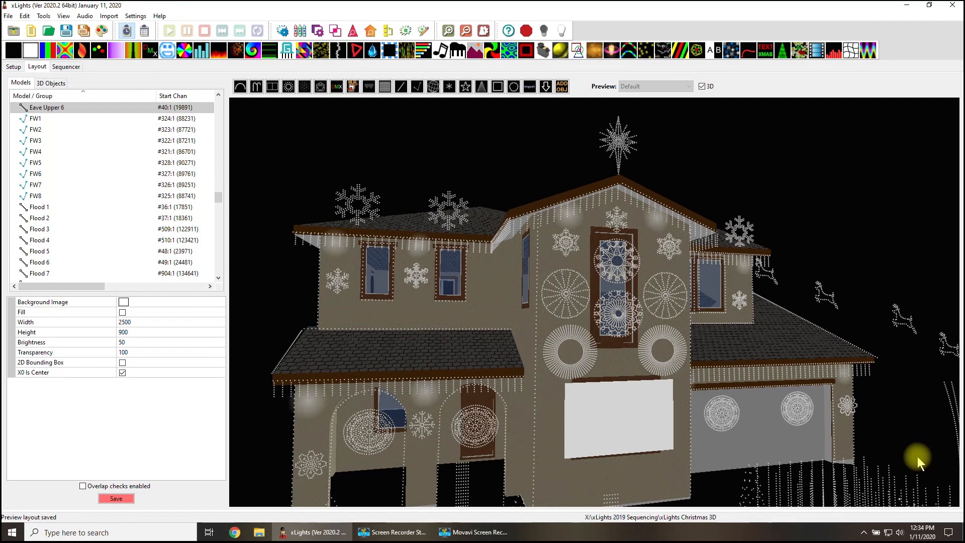
- Select Flood 7 on the lower left wall and shift it toward the arched entry
click(312, 403)
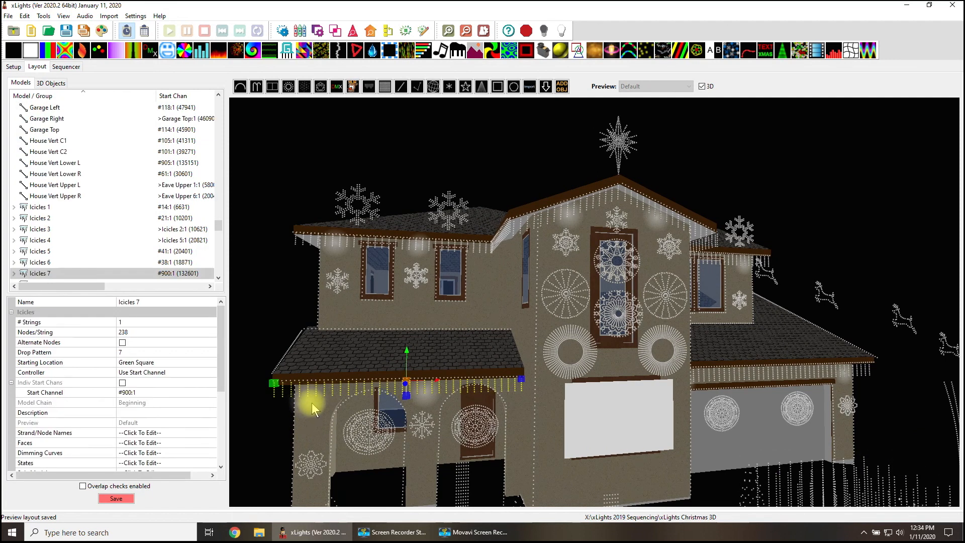
click(311, 402)
drag(342, 401, 346, 404)
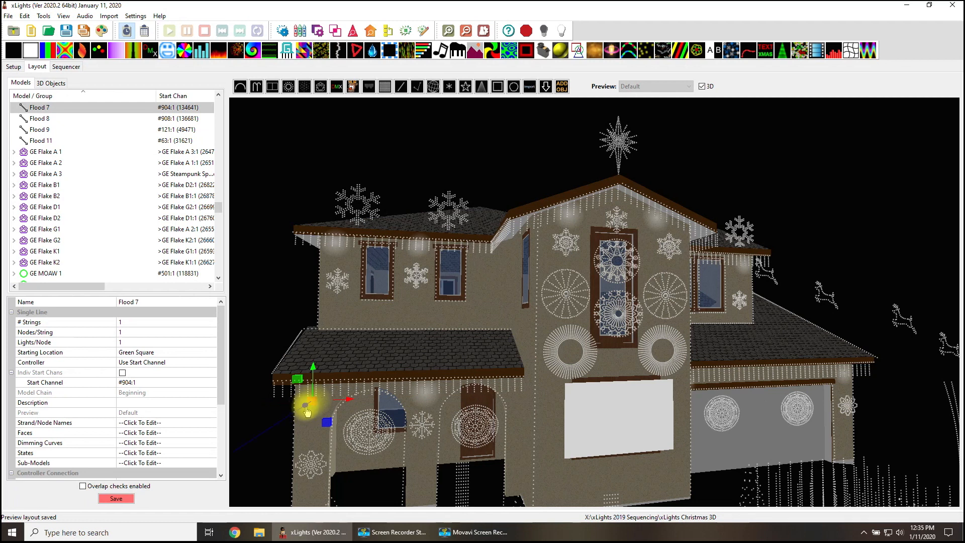
drag(307, 411, 340, 405)
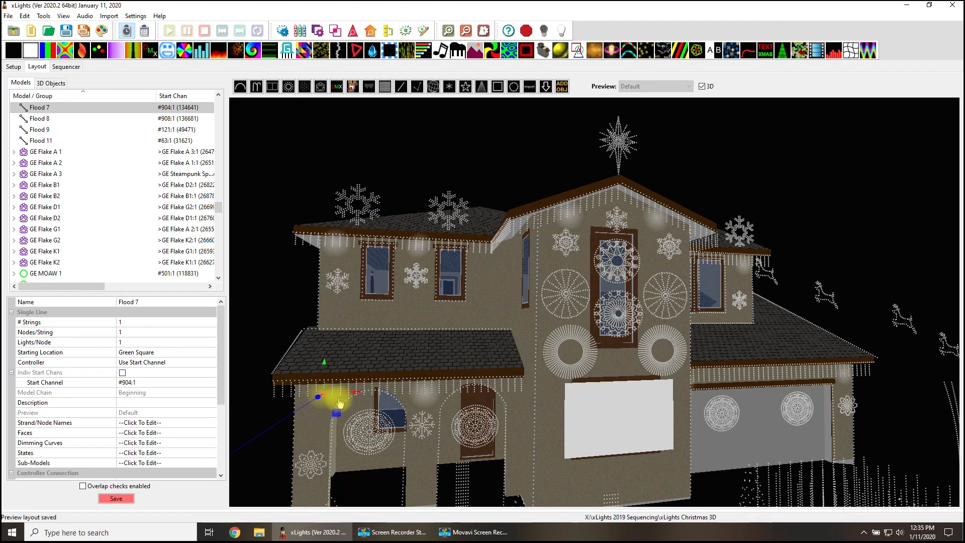
click(314, 398)
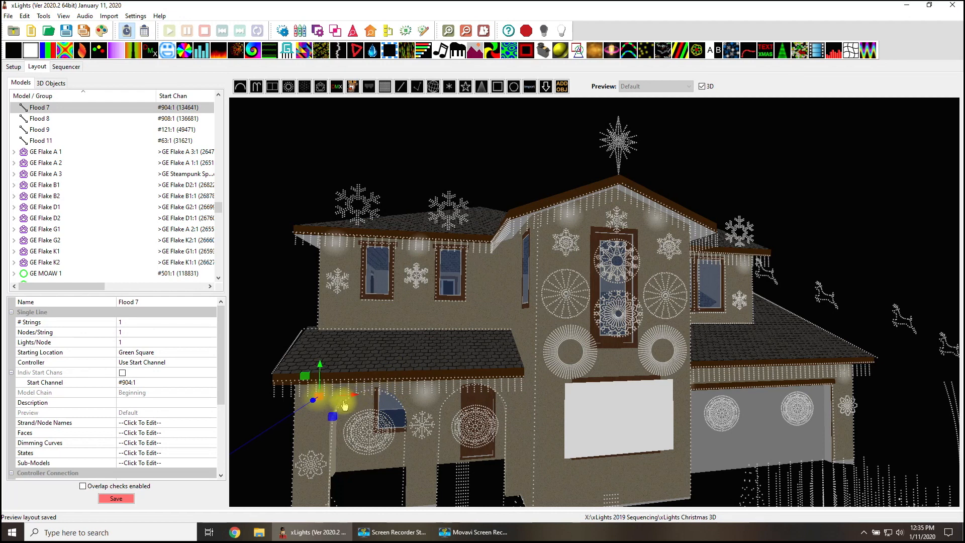
drag(319, 394, 341, 404)
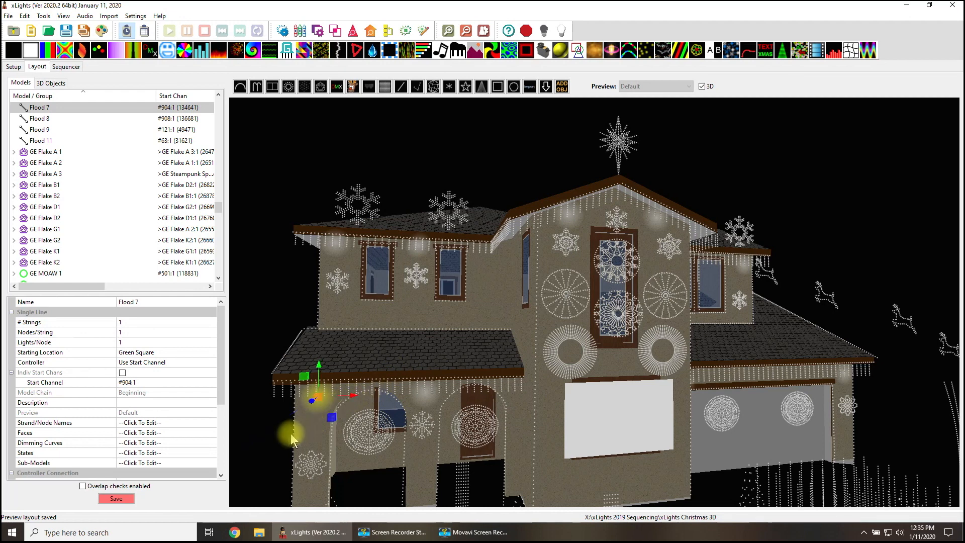
- Move Flood 7 left along the wall into the porch corner, then deselect it
middle_drag(291, 433, 384, 453)
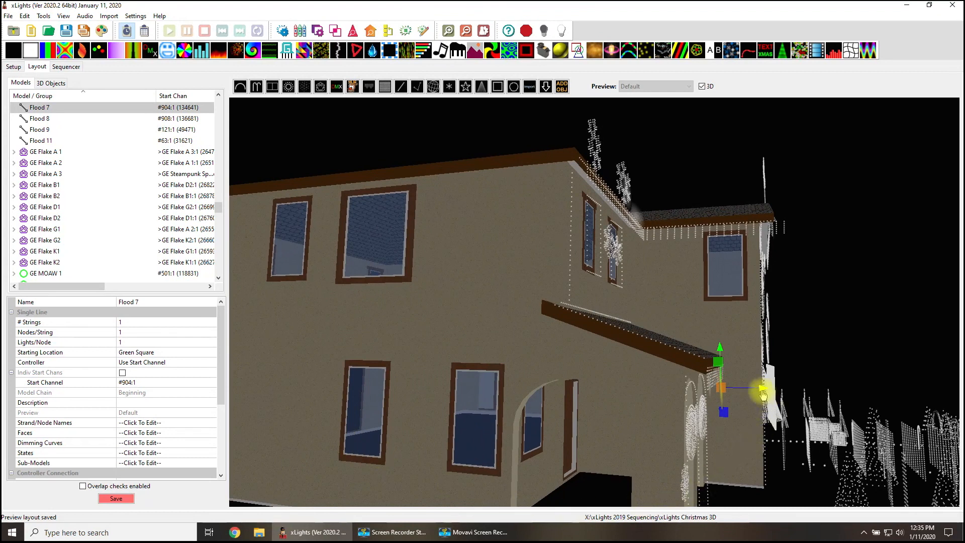
drag(764, 394, 735, 404)
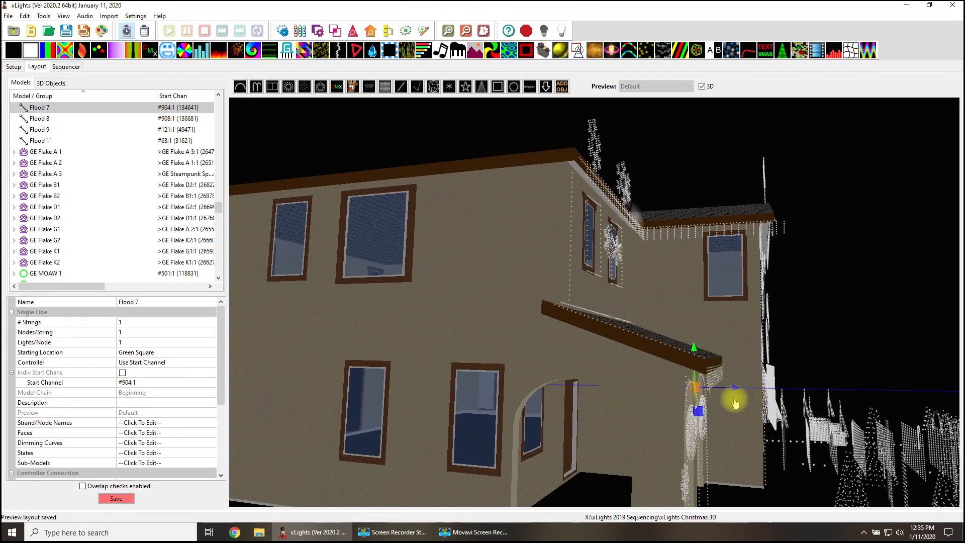
mouse_move(740, 402)
middle_down()
mouse_move(729, 446)
mouse_move(694, 450)
middle_up()
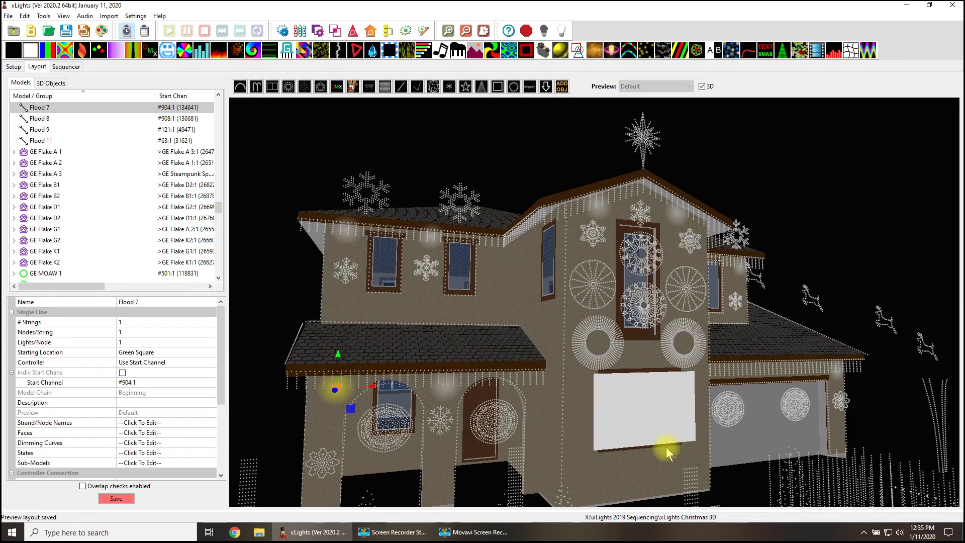
click(376, 396)
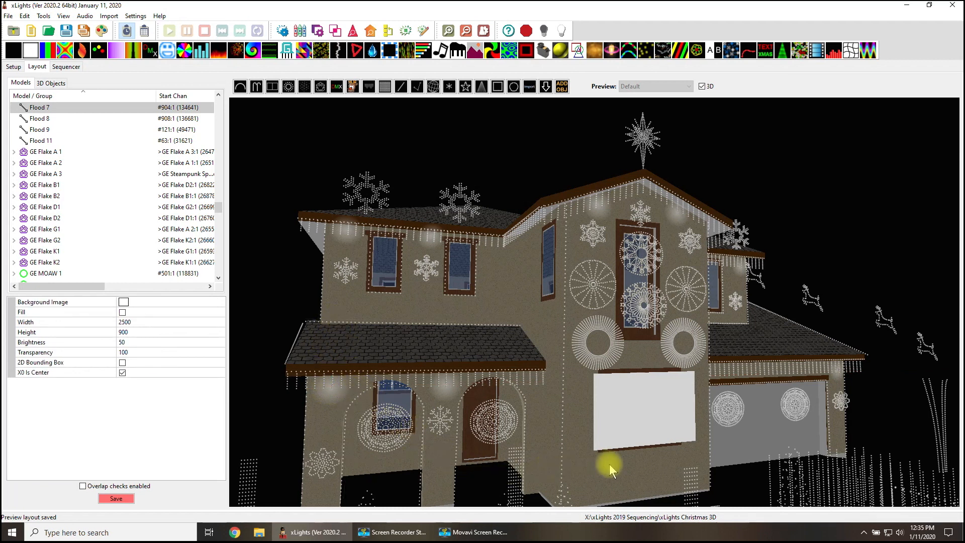
scroll(591, 459, down, 1)
scroll(588, 461, down, 1)
scroll(586, 461, down, 1)
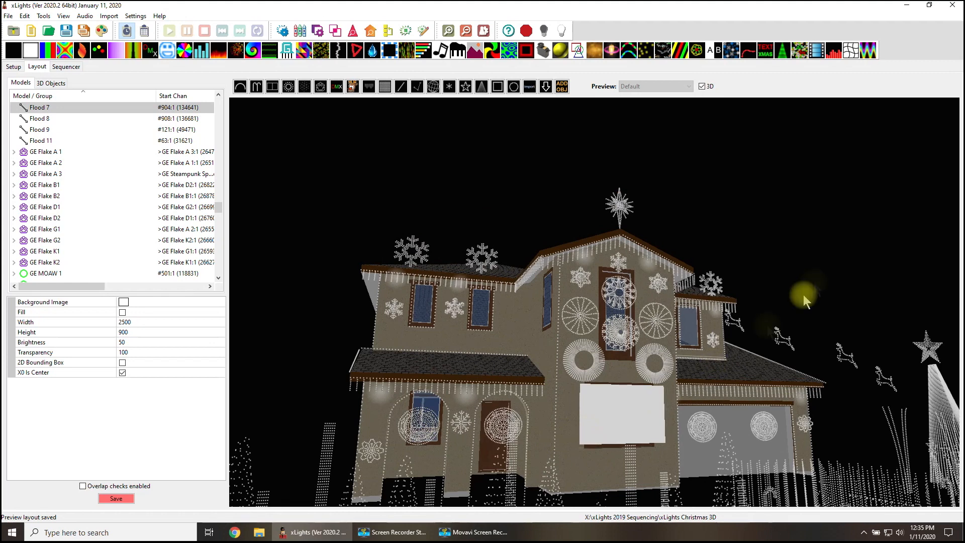
- Pull back to a front-left view of the whole yard display and save the layout
drag(804, 295, 788, 267)
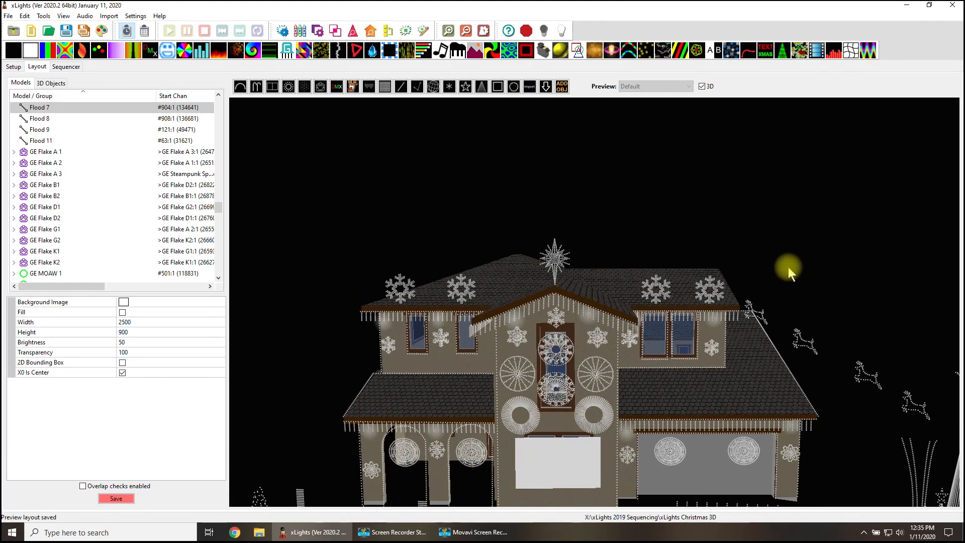
drag(836, 409, 840, 327)
drag(805, 412, 798, 422)
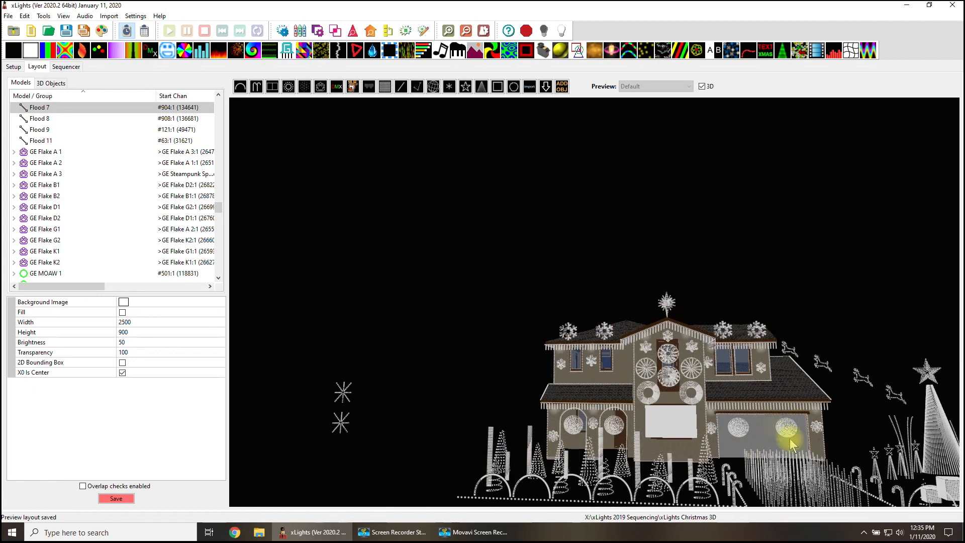
mouse_move(787, 334)
mouse_down()
mouse_move(802, 268)
mouse_move(779, 316)
mouse_move(730, 344)
mouse_move(646, 355)
mouse_move(485, 302)
mouse_move(470, 291)
mouse_move(463, 264)
mouse_move(489, 369)
mouse_up()
drag(596, 504, 619, 493)
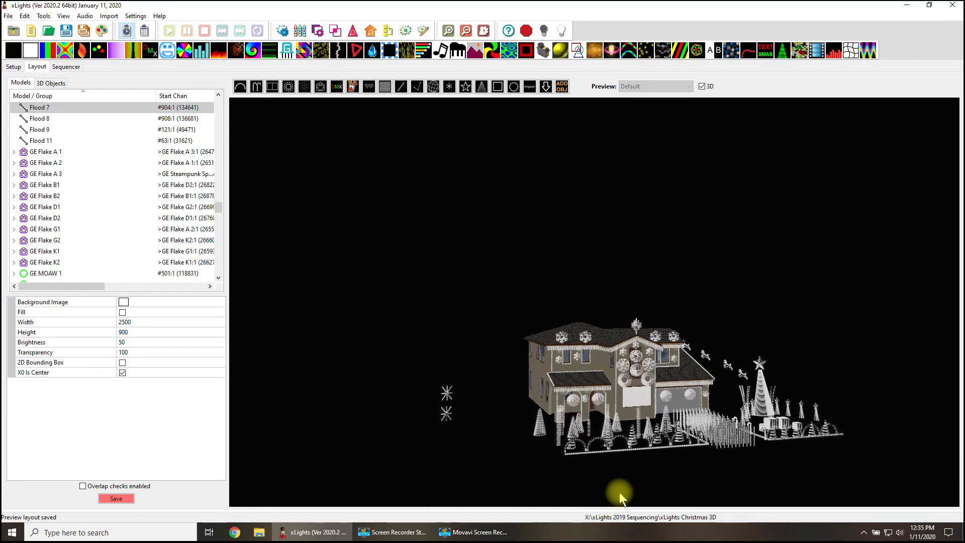
click(115, 499)
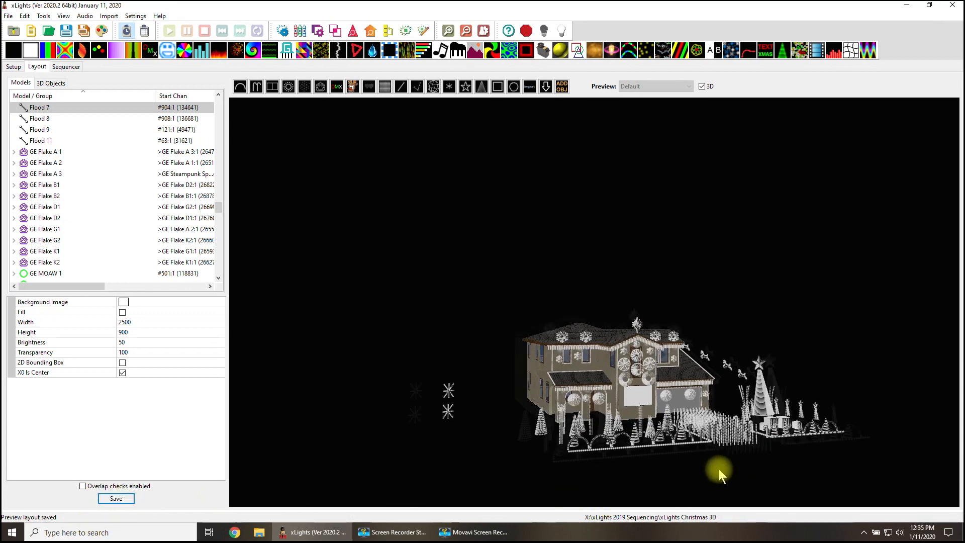
scroll(719, 470, up, 2)
- Orbit around the house to review the roof, flakes and yard lights from several angles
mouse_move(708, 484)
mouse_down()
mouse_move(653, 463)
mouse_move(681, 457)
mouse_move(685, 344)
mouse_move(549, 222)
mouse_move(621, 297)
mouse_up()
scroll(625, 296, down, 3)
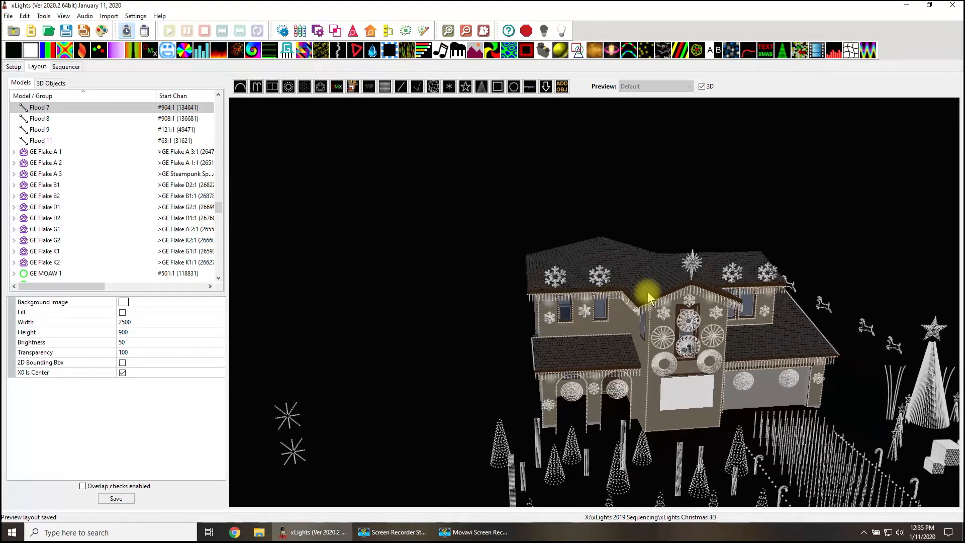
scroll(641, 294, down, 3)
scroll(638, 291, down, 2)
mouse_move(567, 409)
mouse_down()
mouse_move(635, 429)
mouse_move(627, 423)
mouse_move(851, 401)
mouse_move(873, 366)
mouse_move(855, 366)
mouse_move(758, 410)
mouse_move(897, 378)
mouse_move(671, 434)
mouse_move(672, 442)
mouse_up()
scroll(667, 445, up, 2)
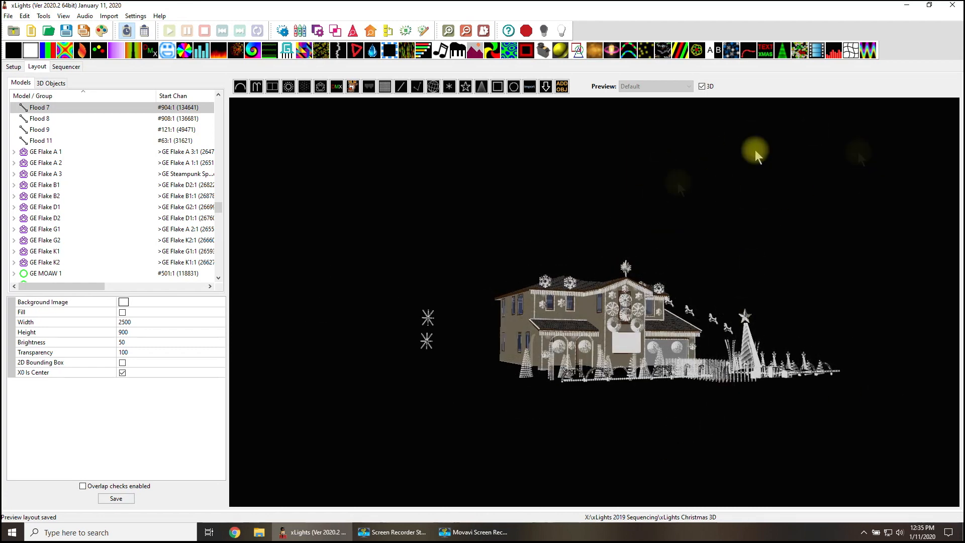
scroll(735, 256, down, 3)
scroll(743, 294, down, 2)
scroll(745, 315, up, 1)
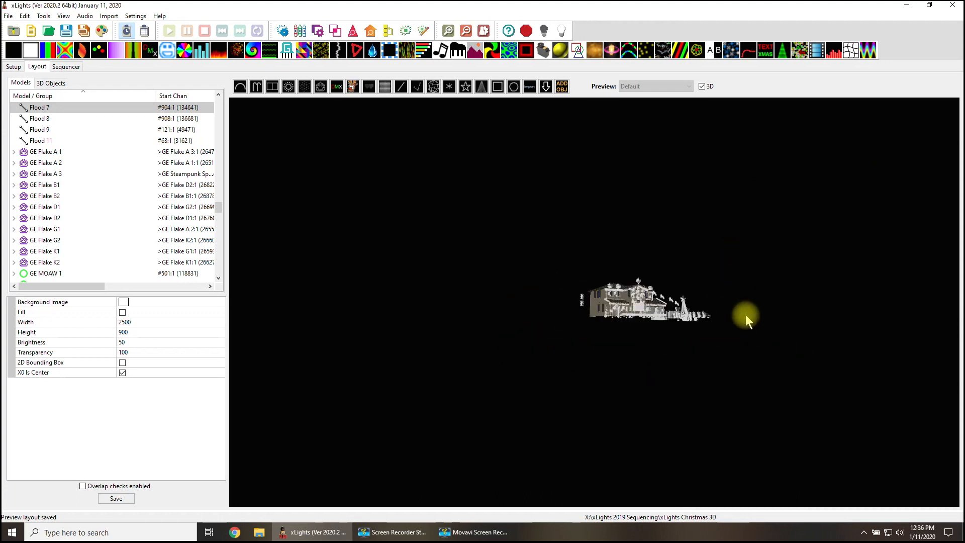
scroll(746, 315, up, 1)
drag(710, 351, 663, 352)
scroll(679, 360, up, 2)
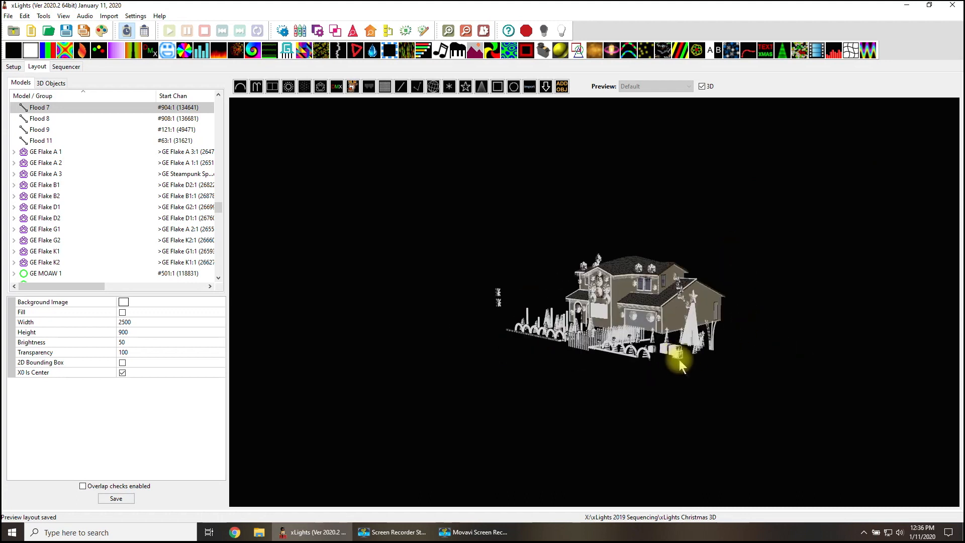
scroll(706, 393, up, 2)
mouse_move(704, 392)
mouse_down()
mouse_move(648, 411)
mouse_move(708, 409)
mouse_move(668, 413)
mouse_up()
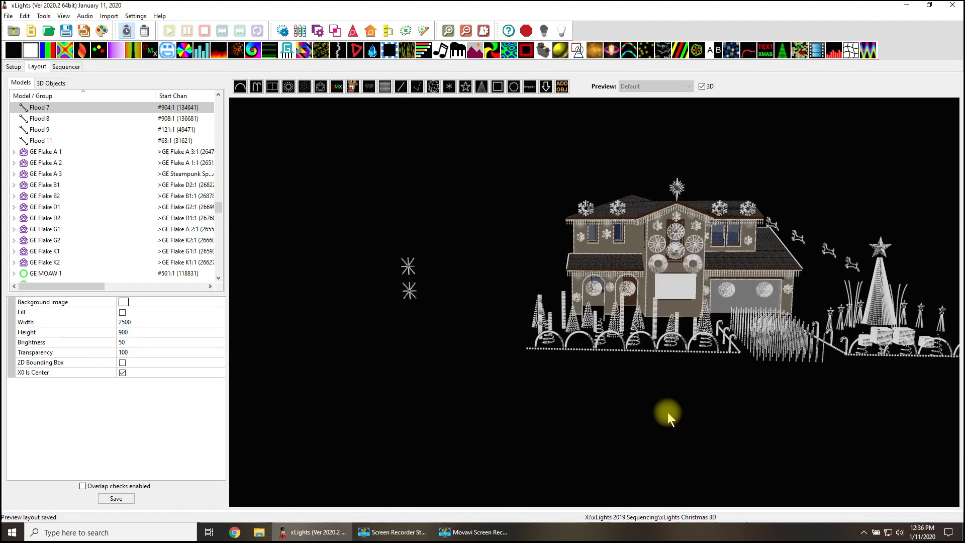
scroll(684, 409, up, 3)
scroll(685, 410, down, 5)
scroll(686, 406, down, 1)
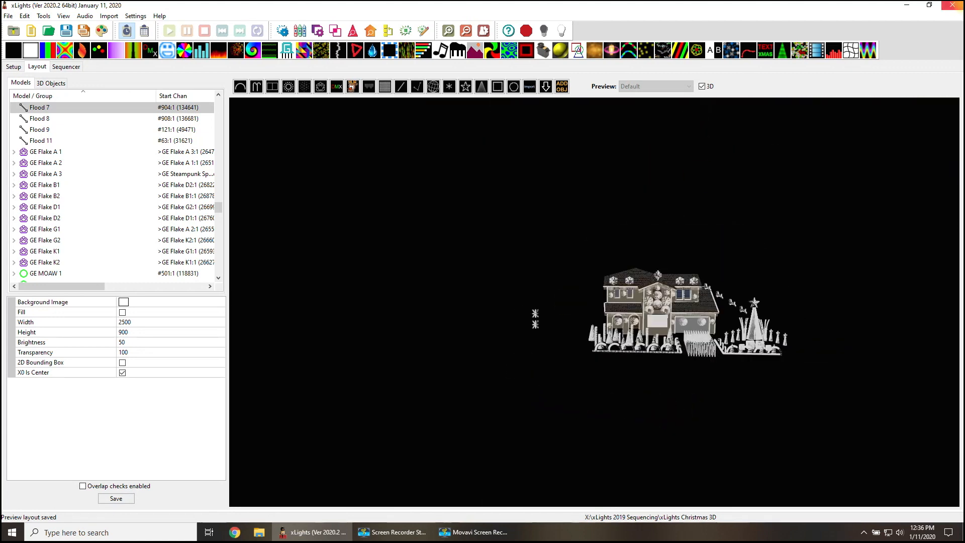
- Close xLights, choosing Save Changes but cancelling the sequence file dialog so it exits
click(954, 8)
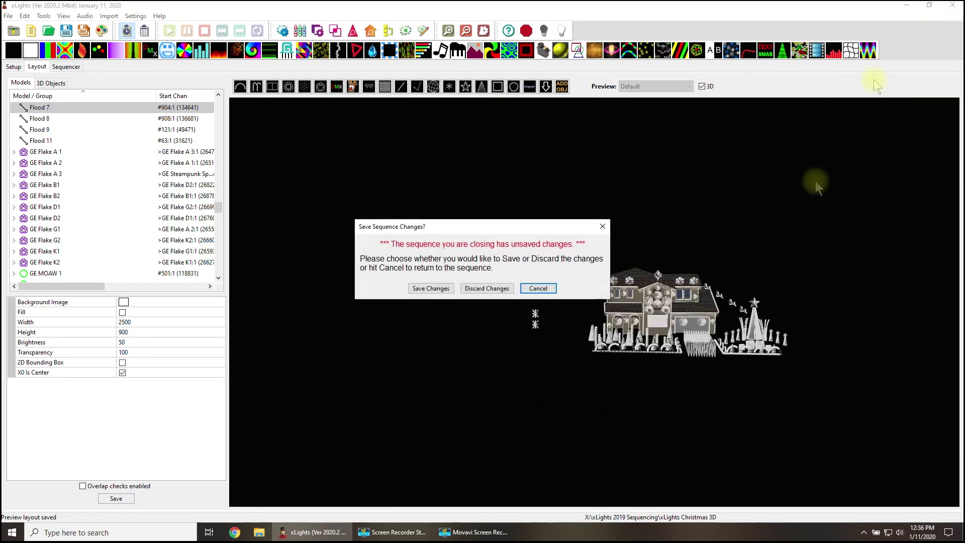
click(437, 288)
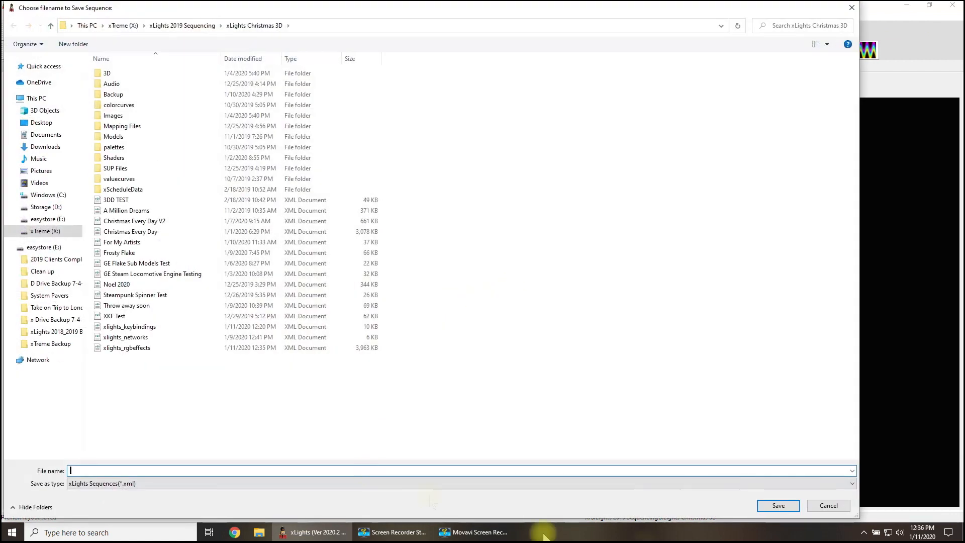
click(830, 503)
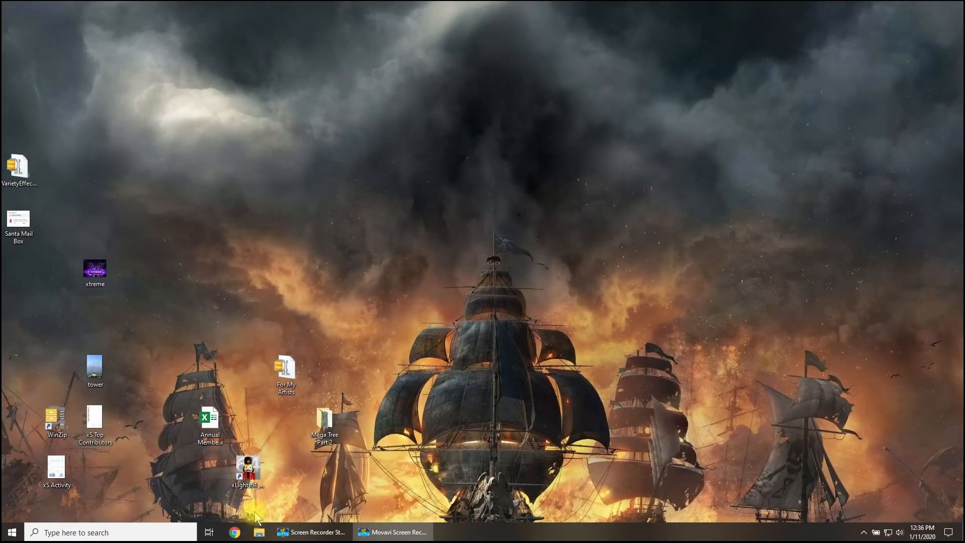
- Relaunch xLights from the xLights64 desktop icon
double_click(247, 469)
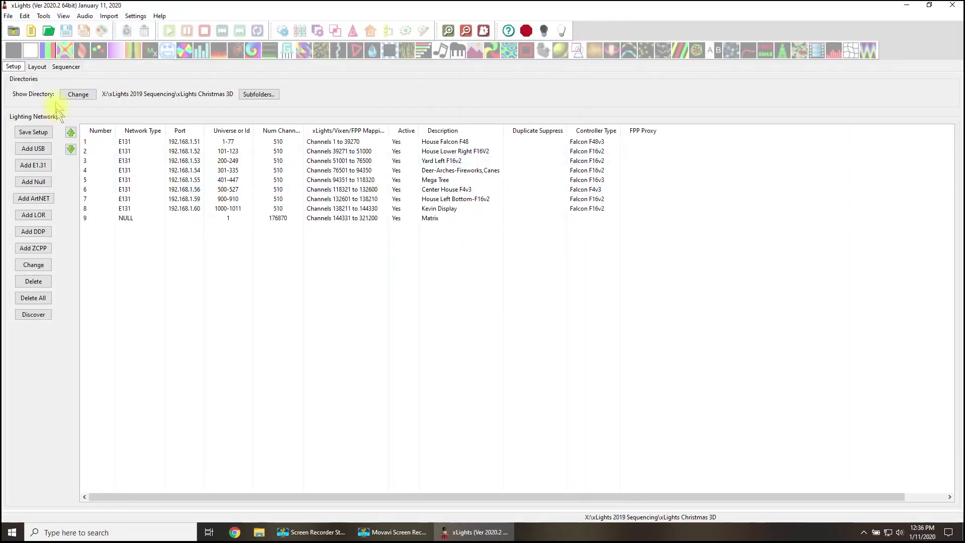
- Switch to the Layout view and orbit the reloaded 3D house to confirm the lights are intact
click(43, 68)
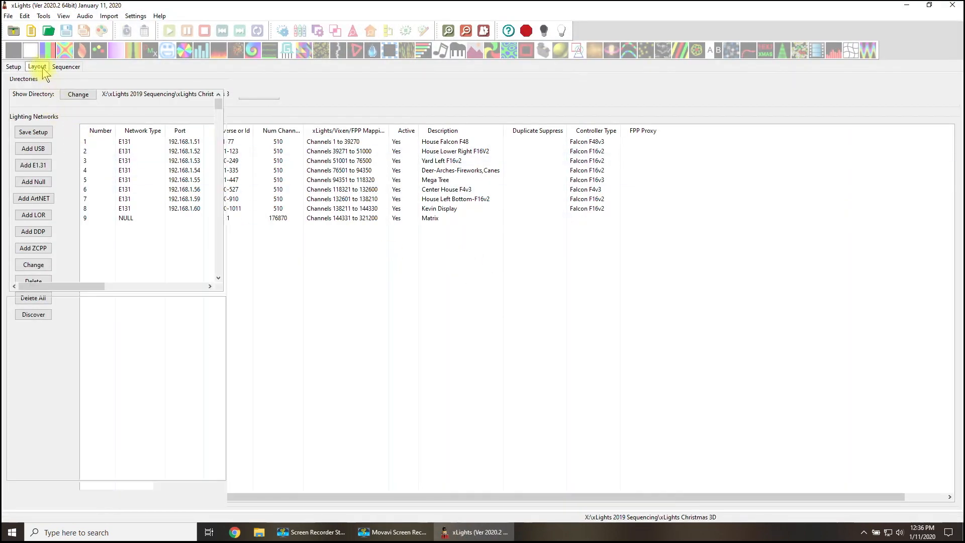
click(697, 407)
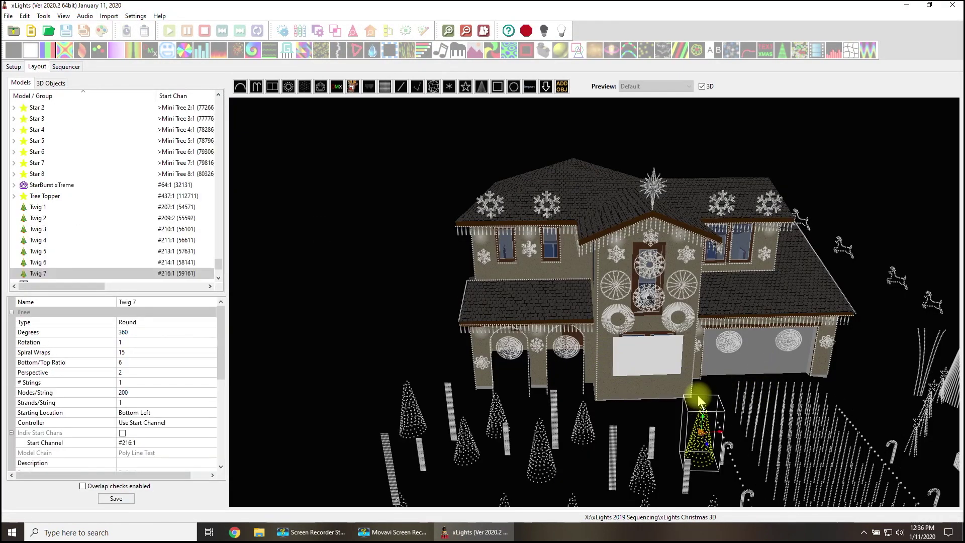
click(658, 422)
drag(657, 416, 644, 401)
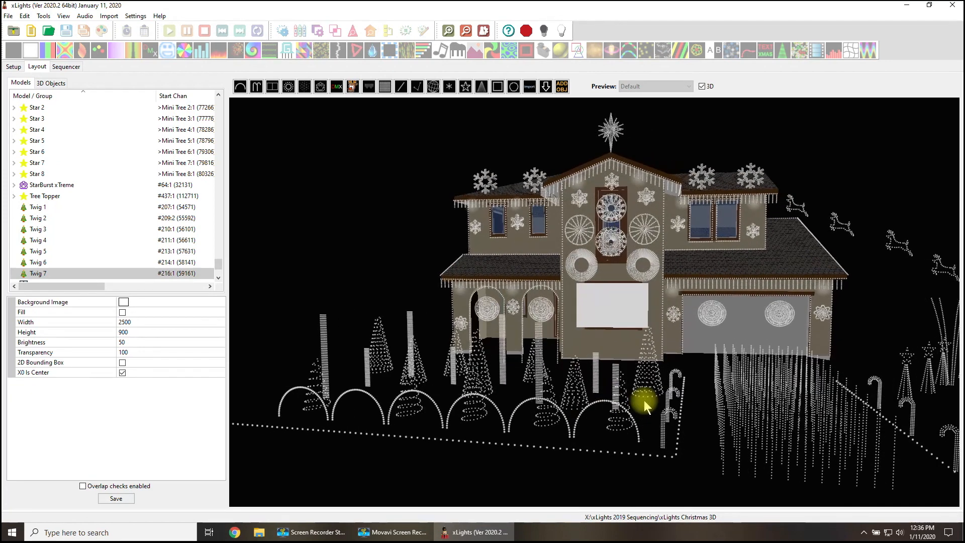
scroll(644, 400, down, 1)
scroll(645, 400, down, 1)
scroll(649, 430, down, 1)
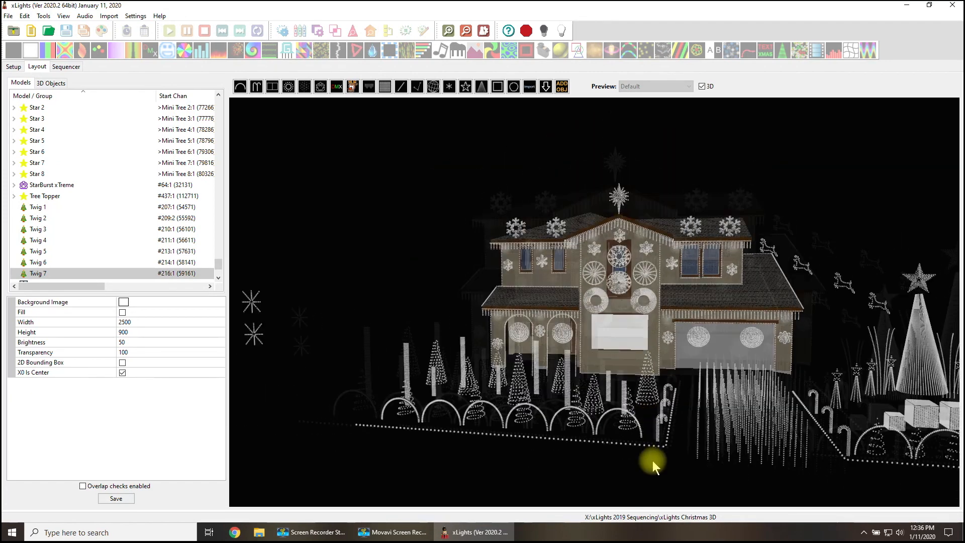
scroll(652, 461, down, 1)
drag(642, 468, 624, 458)
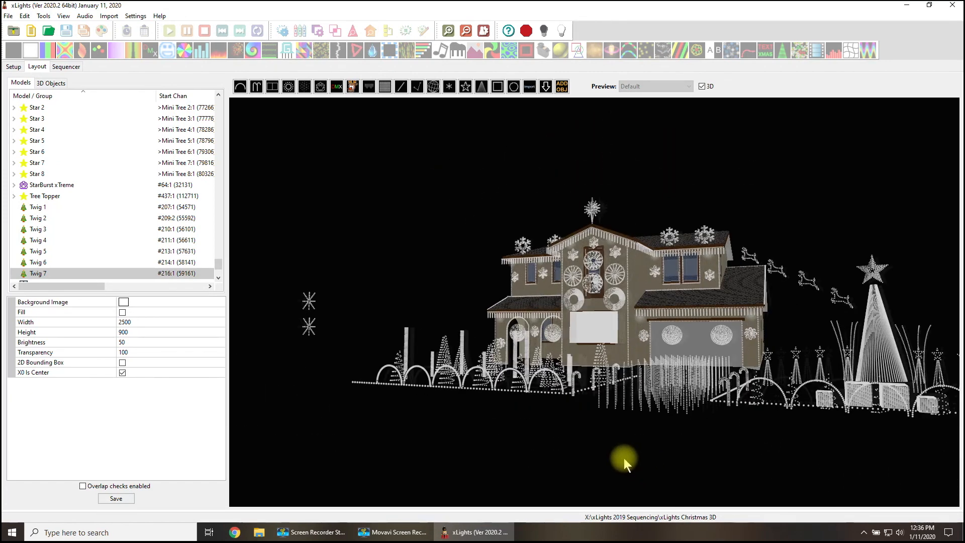